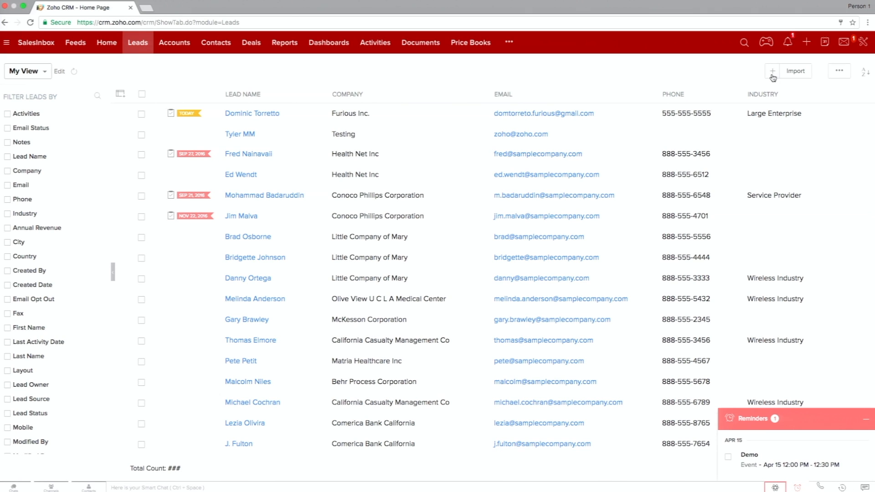
# Open a blank form for creating a lead and minimize the Reminders pop-up.
pyautogui.press('super+equal')
pyautogui.press('super+equal')
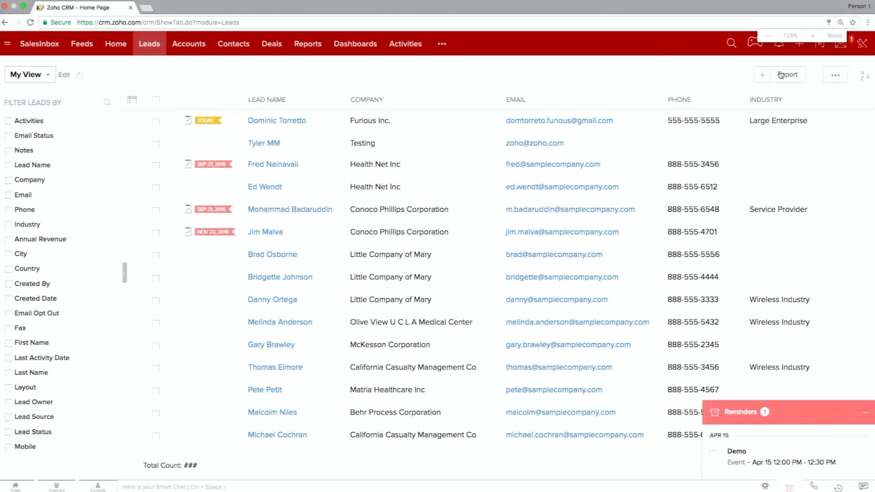
pyautogui.press('super+equal')
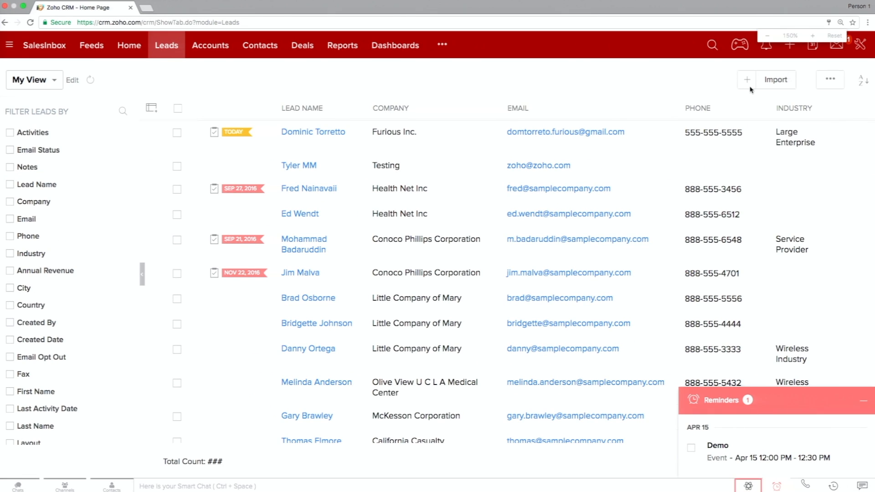
pyautogui.press('super+equal')
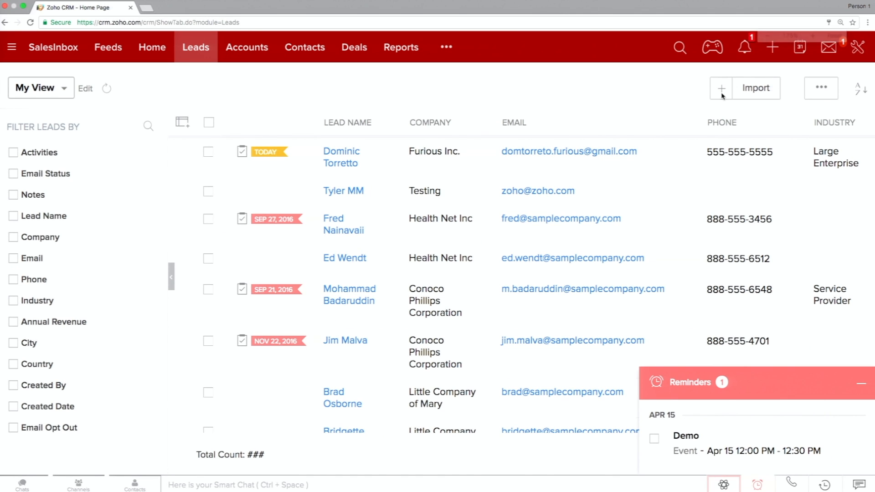
pyautogui.press('super+equal')
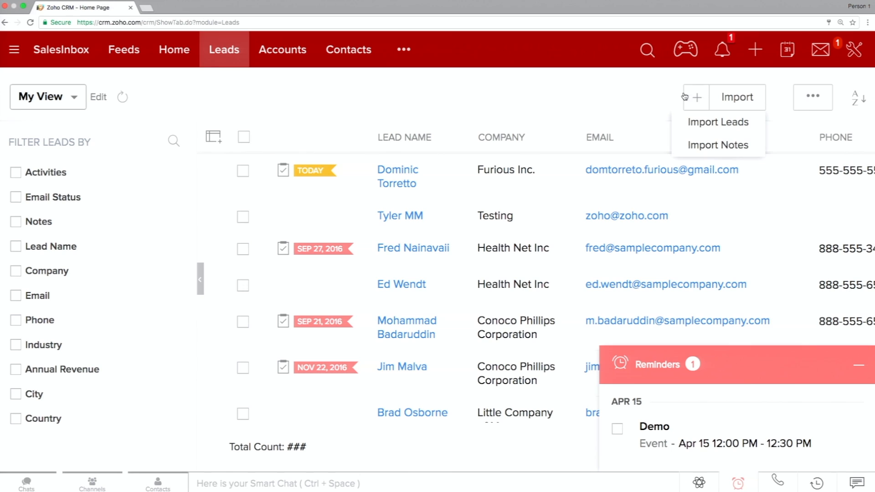
pyautogui.click(684, 97)
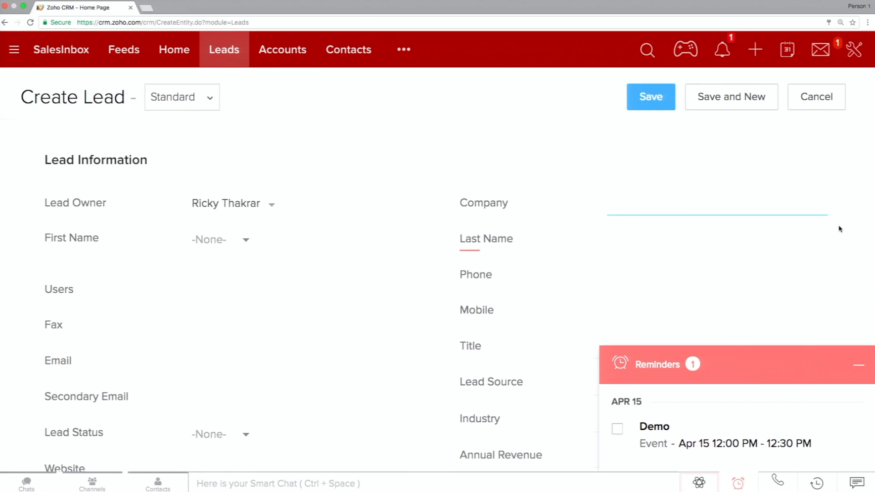
pyautogui.click(857, 366)
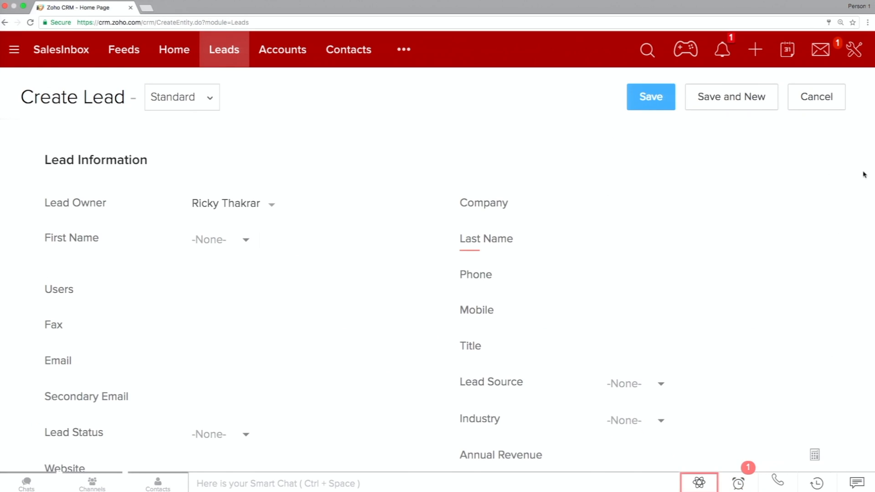
# Examine the fields and sections of the Create Lead form, including the available Lead Status options.
pyautogui.scroll(-2, 853, 182)
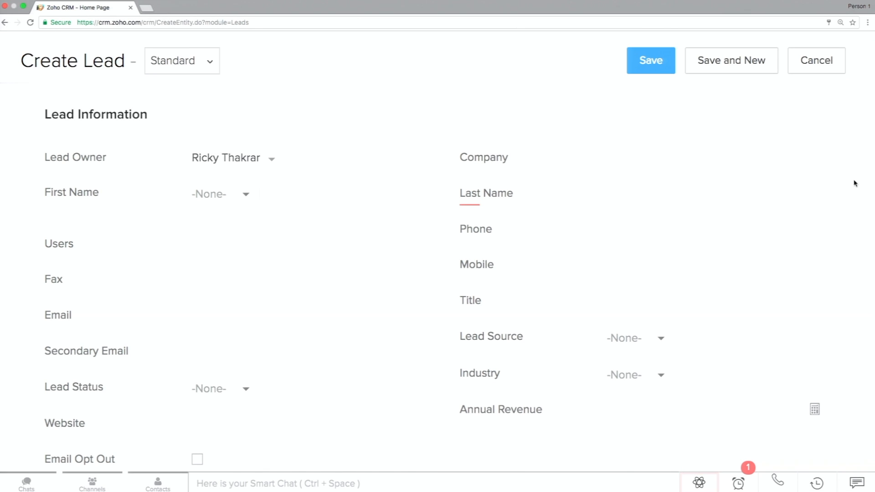
pyautogui.scroll(-3, 854, 182)
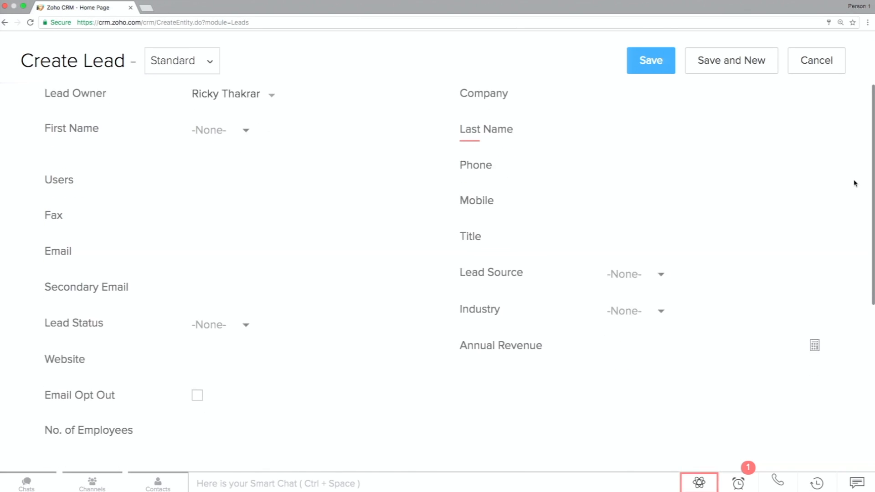
pyautogui.click(246, 312)
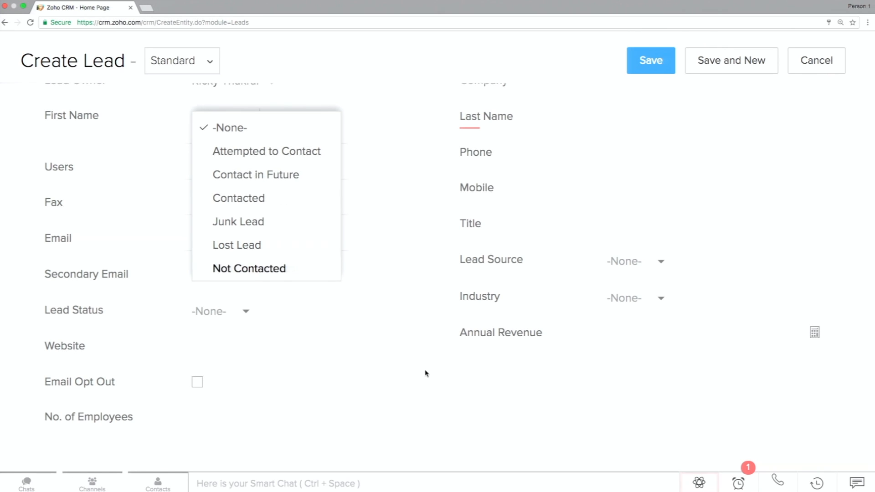
pyautogui.scroll(-5, 425, 373)
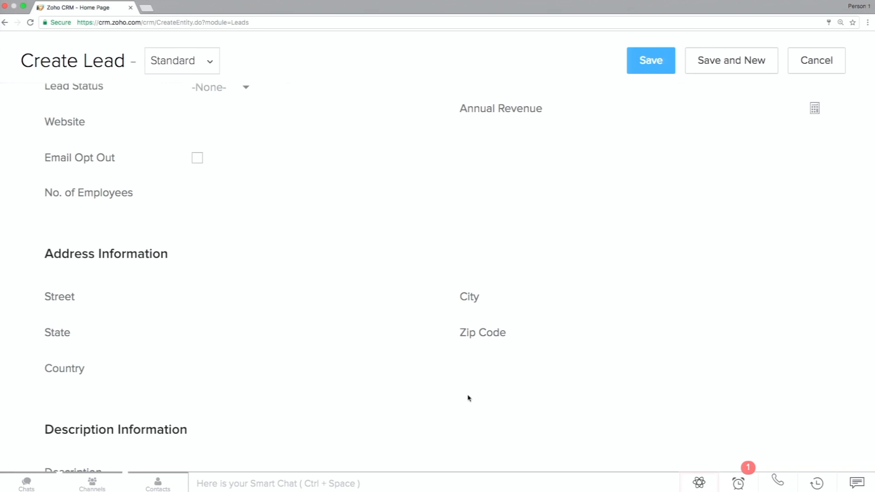
pyautogui.scroll(8, 551, 292)
pyautogui.scroll(2, 552, 291)
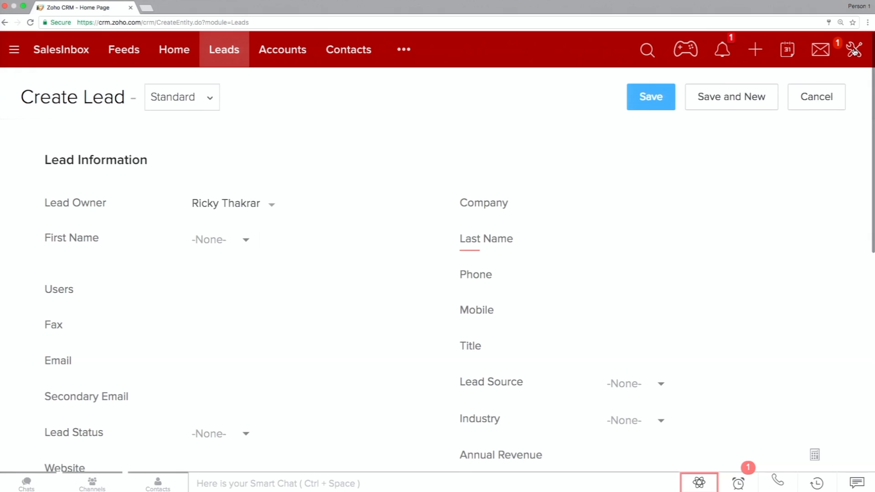
# Open the Standard layout of the Leads module for editing from the module customization setup.
pyautogui.click(854, 52)
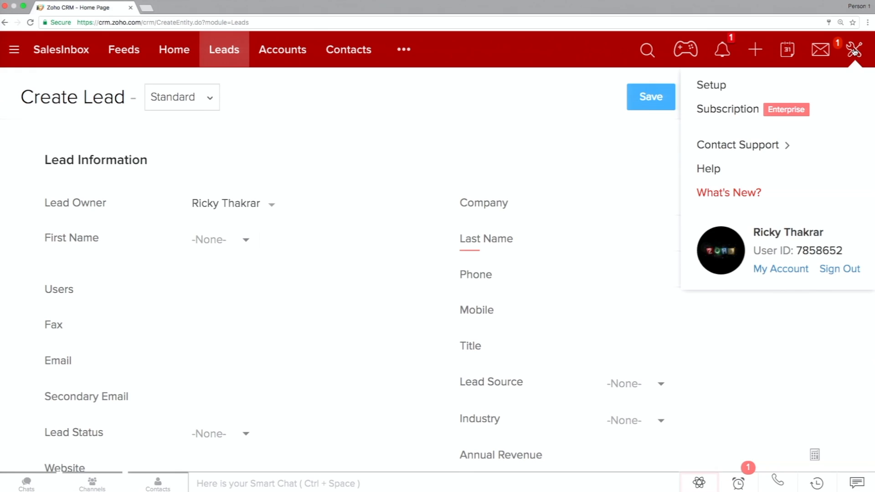
pyautogui.click(759, 97)
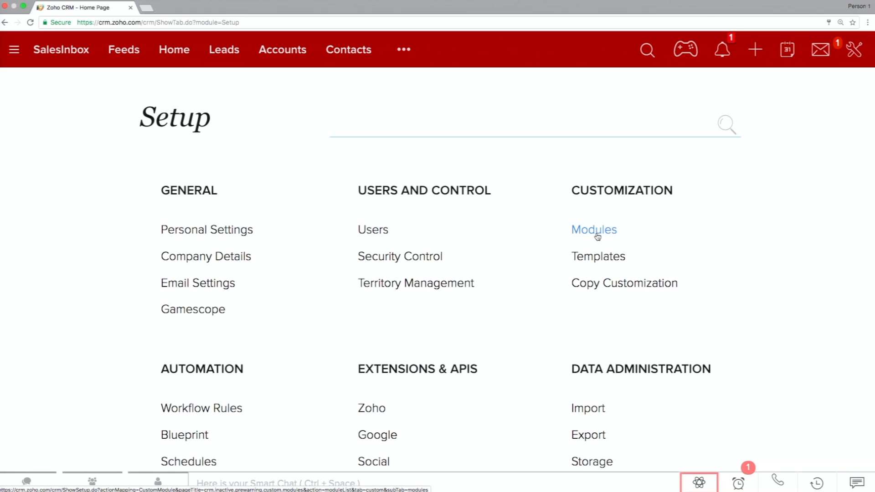
pyautogui.click(596, 231)
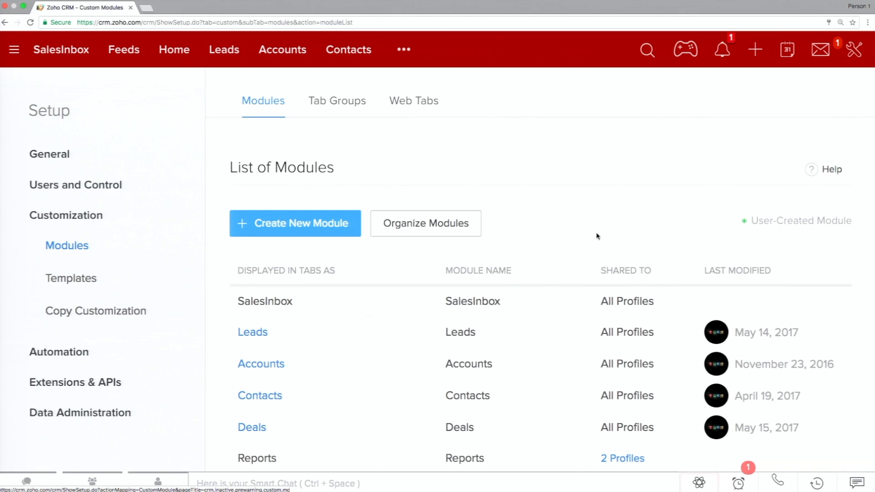
pyautogui.scroll(-3, 598, 234)
pyautogui.click(288, 207)
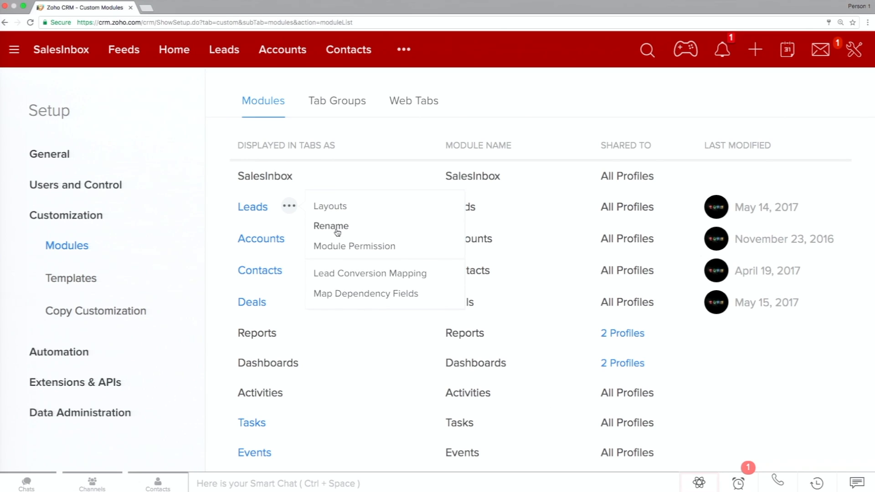
pyautogui.click(344, 208)
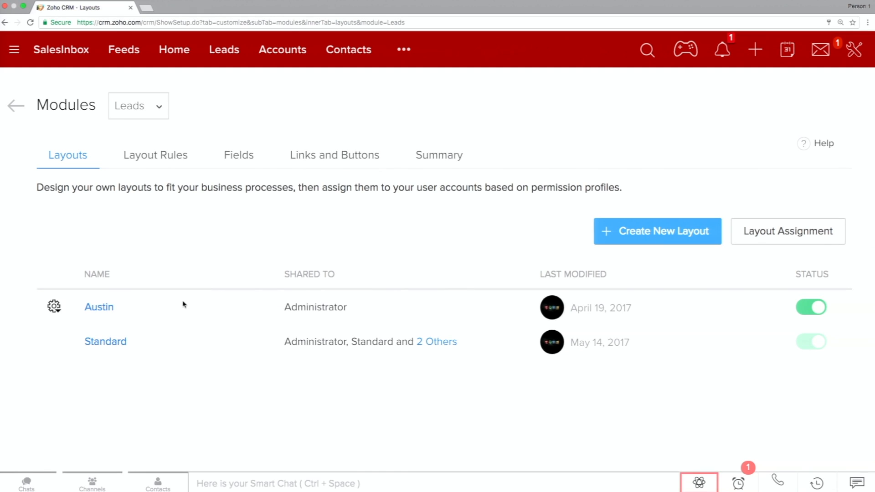
pyautogui.click(113, 348)
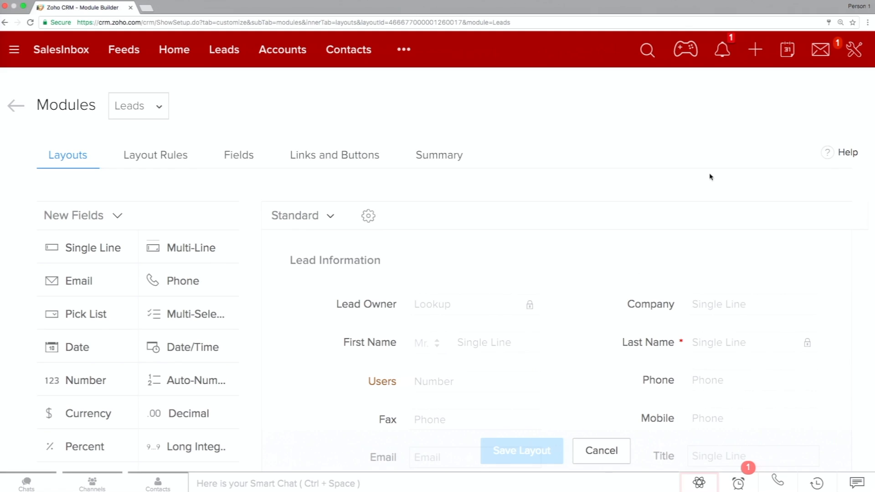
# Remove the Fax field from the Lead Information section of the Standard layout.
pyautogui.scroll(-3, 712, 240)
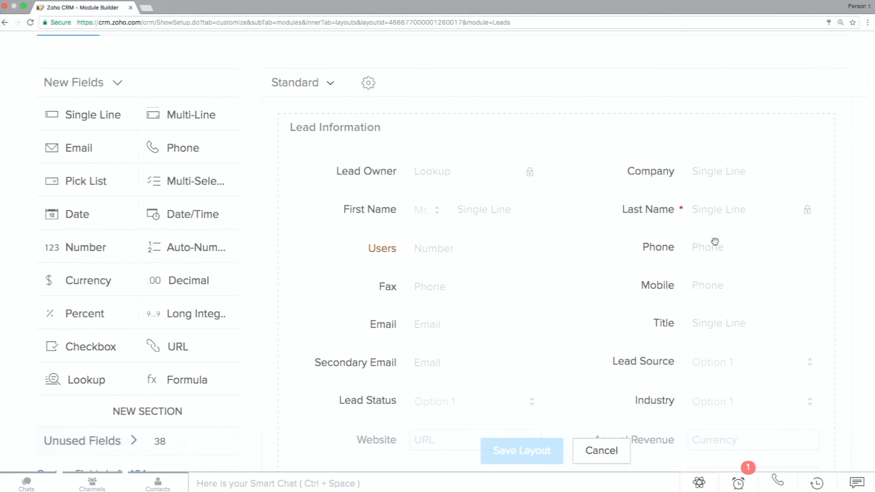
pyautogui.scroll(-3, 592, 235)
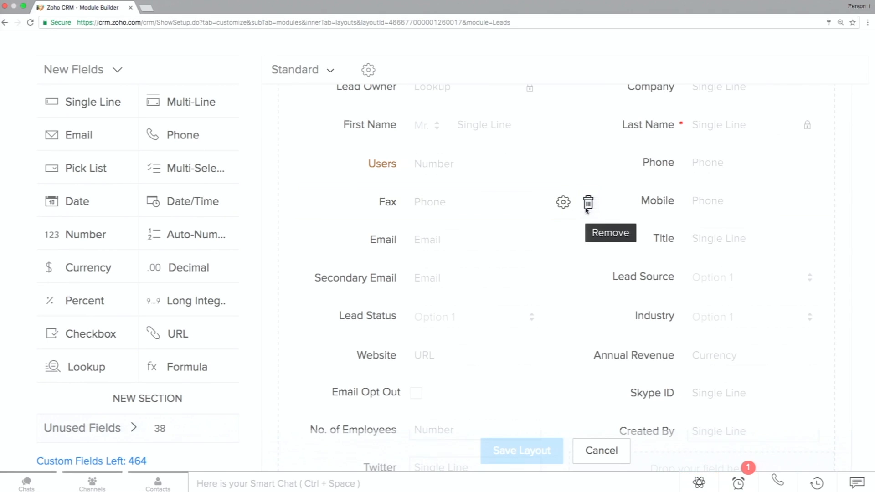
pyautogui.click(587, 205)
pyautogui.click(476, 327)
# Review the remaining layout fields and browse the list of unused fields for the Leads module.
pyautogui.scroll(-2, 479, 329)
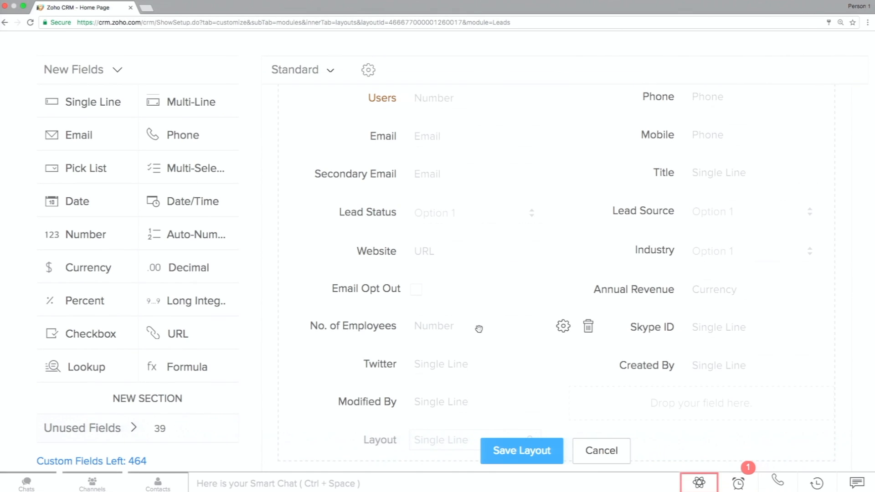
pyautogui.scroll(-3, 222, 337)
pyautogui.scroll(3, 222, 336)
pyautogui.scroll(-2, 257, 410)
pyautogui.scroll(2, 258, 410)
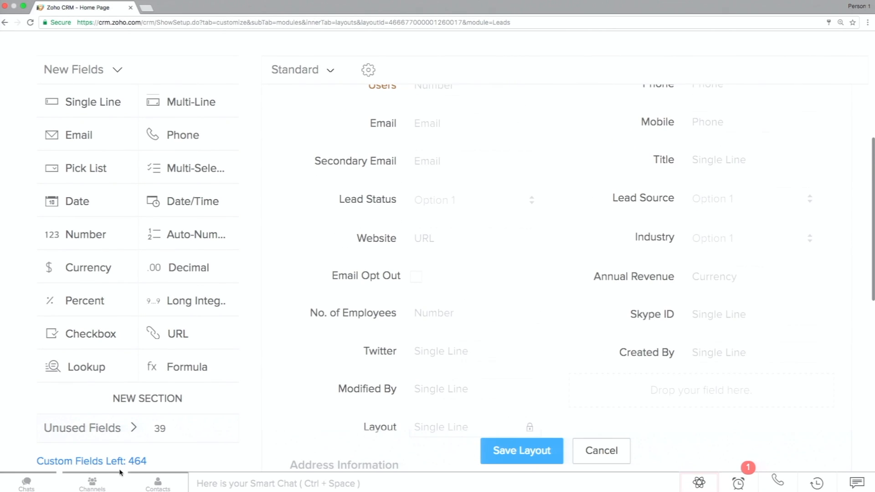
pyautogui.click(134, 428)
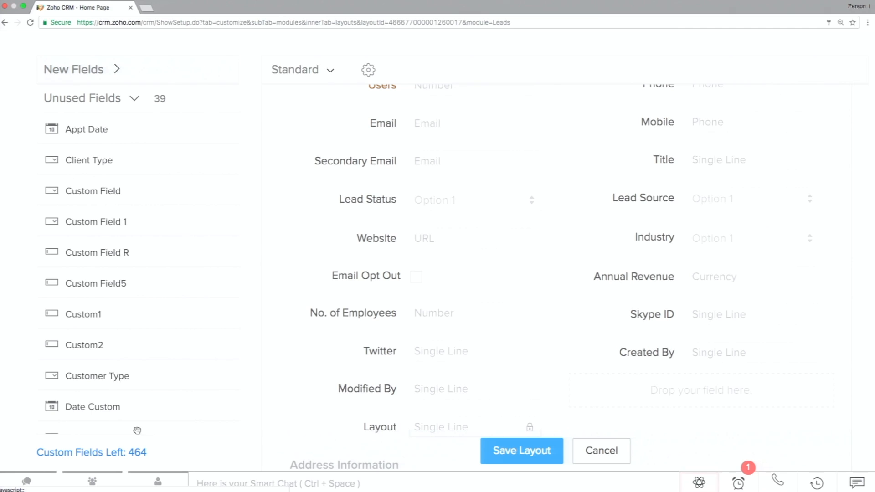
pyautogui.scroll(-10, 235, 232)
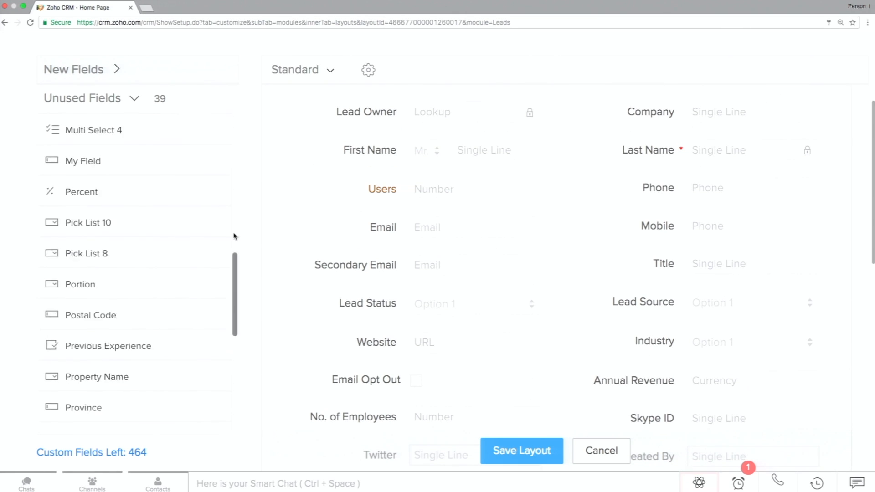
pyautogui.scroll(-10, 234, 235)
pyautogui.scroll(15, 195, 279)
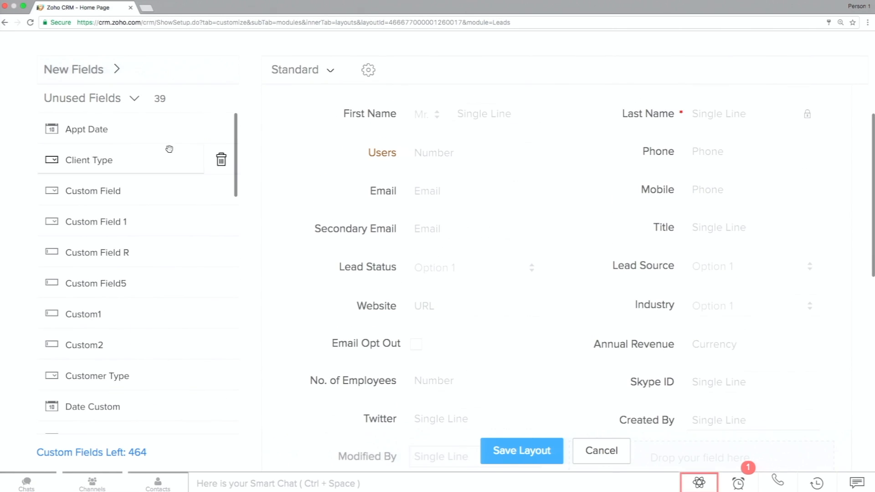
pyautogui.click(137, 99)
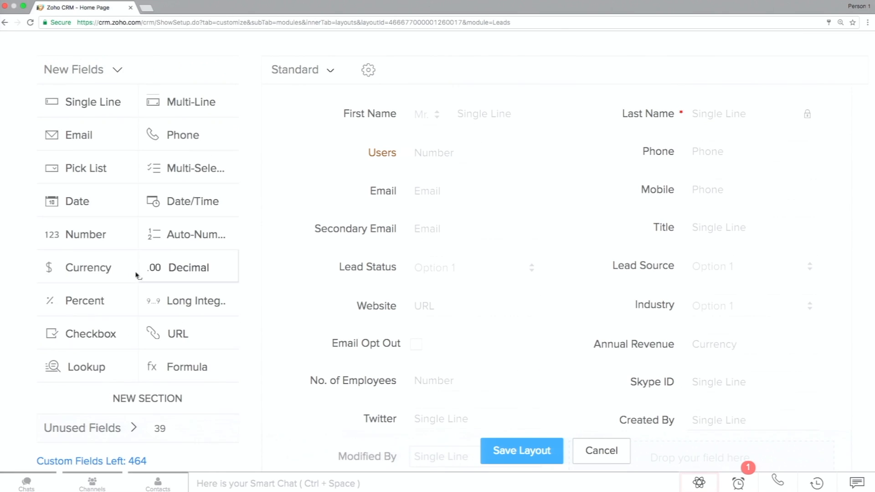
# Check the maximum and available number of custom fields for each field type.
pyautogui.scroll(-3, 139, 409)
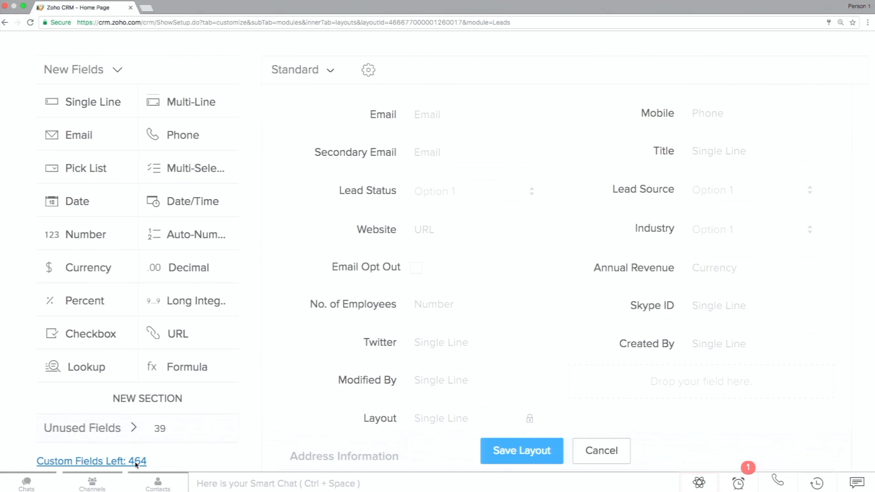
pyautogui.click(136, 461)
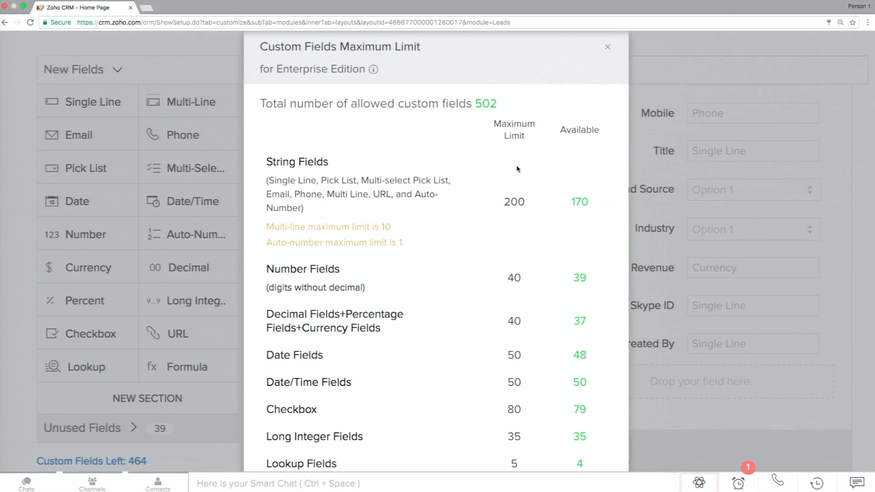
pyautogui.click(609, 50)
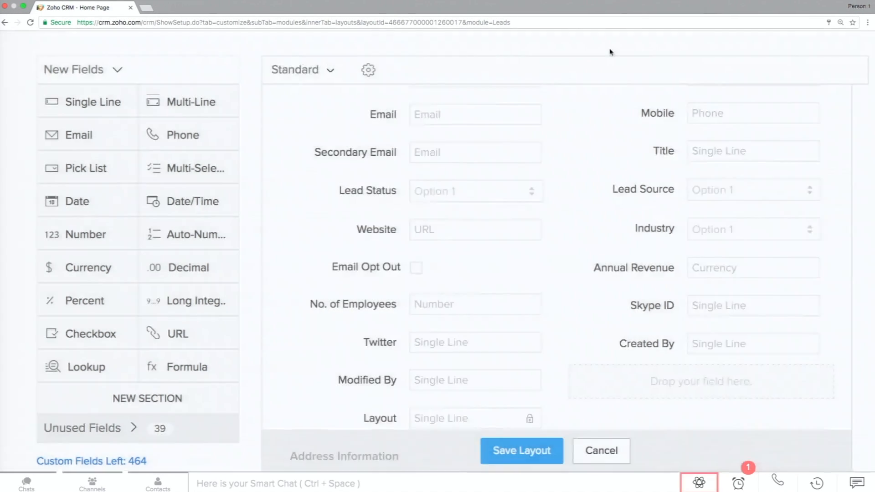
# Open the properties of the Lead Status pick list field and review its options.
pyautogui.moveTo(541, 260)
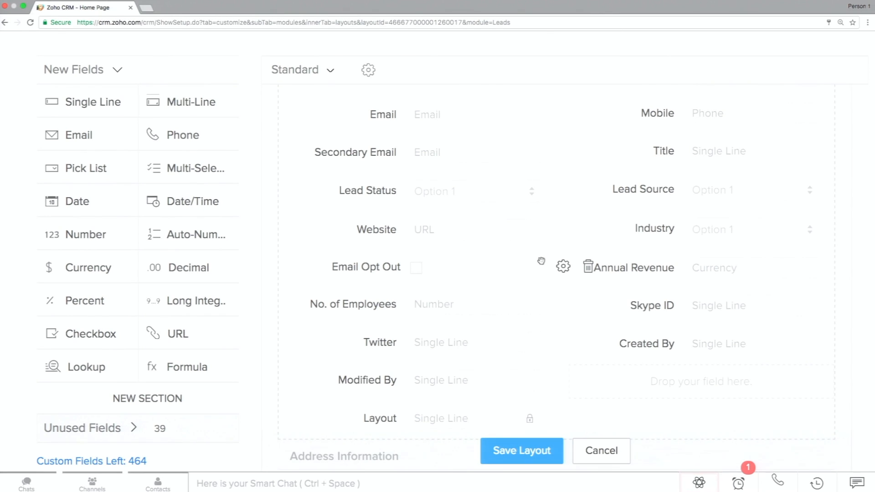
pyautogui.scroll(-1, 541, 260)
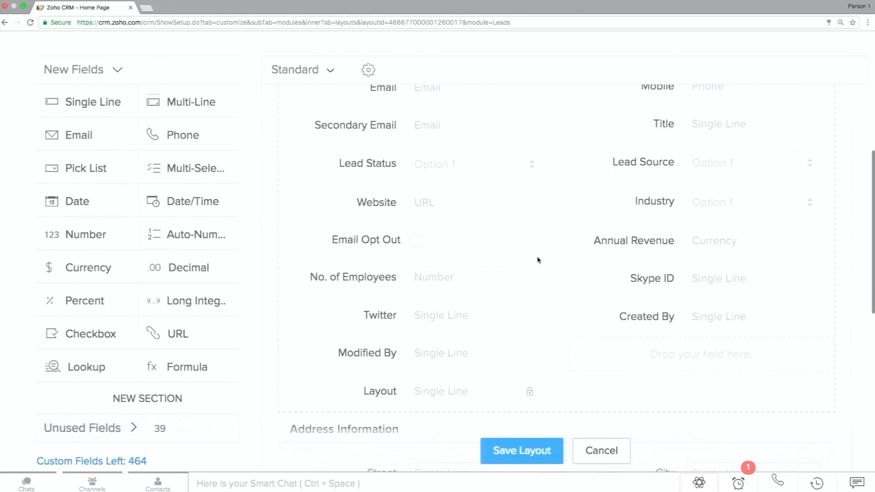
pyautogui.moveTo(558, 164)
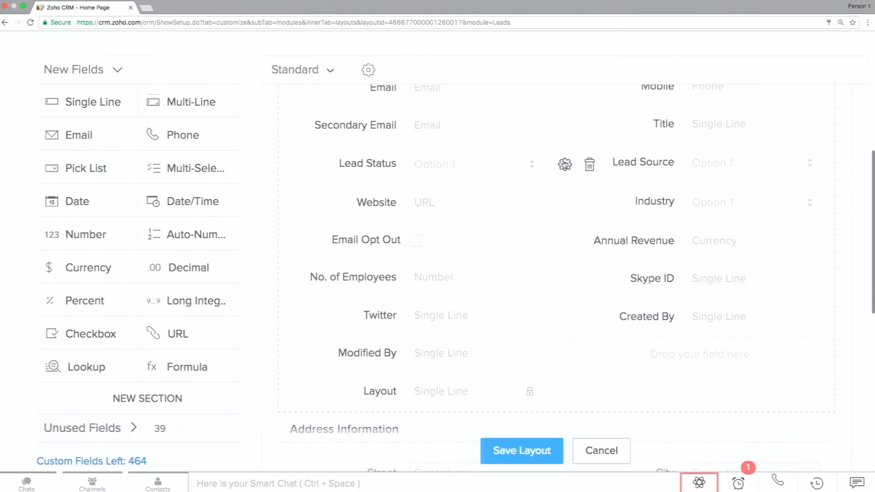
pyautogui.click(565, 165)
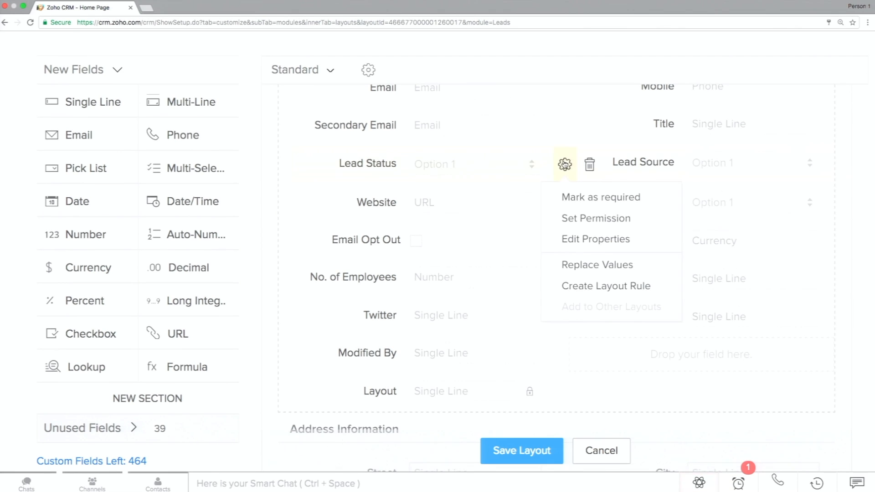
pyautogui.click(583, 236)
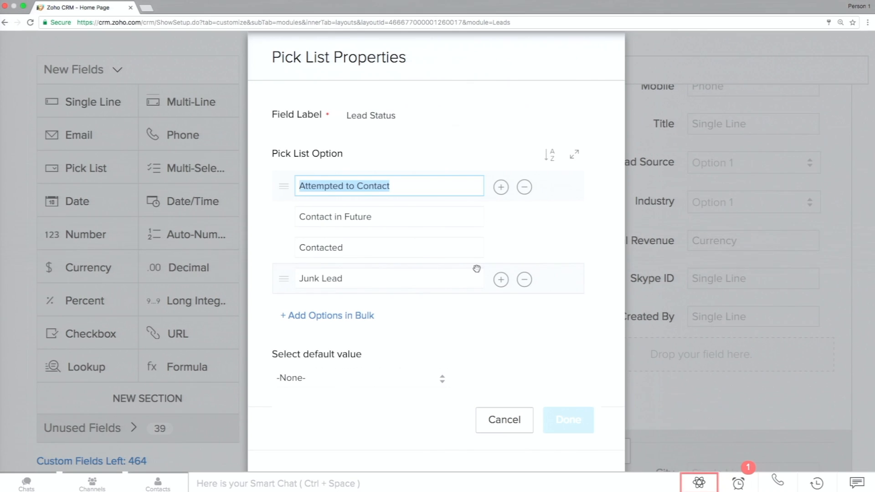
pyautogui.scroll(-5, 476, 269)
# Try to edit the Pre Qualified option of the Lead Status pick list, and cancel the changes.
pyautogui.click(409, 220)
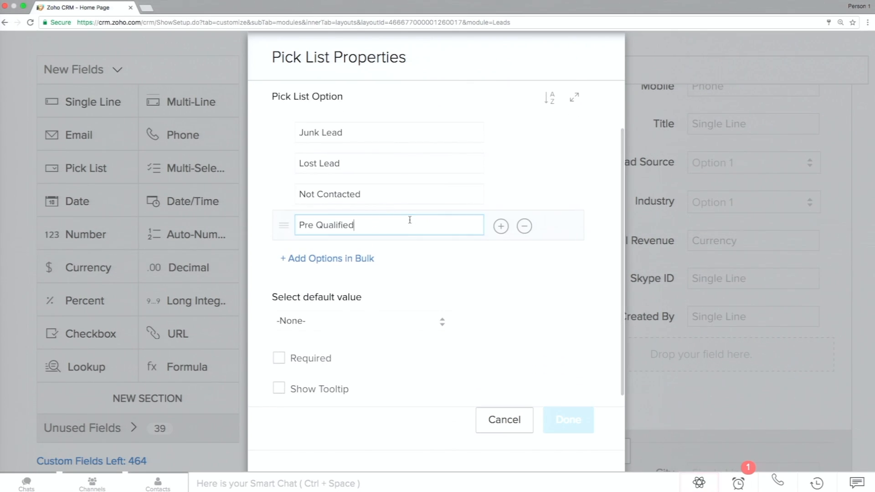
pyautogui.tripleClick(409, 220)
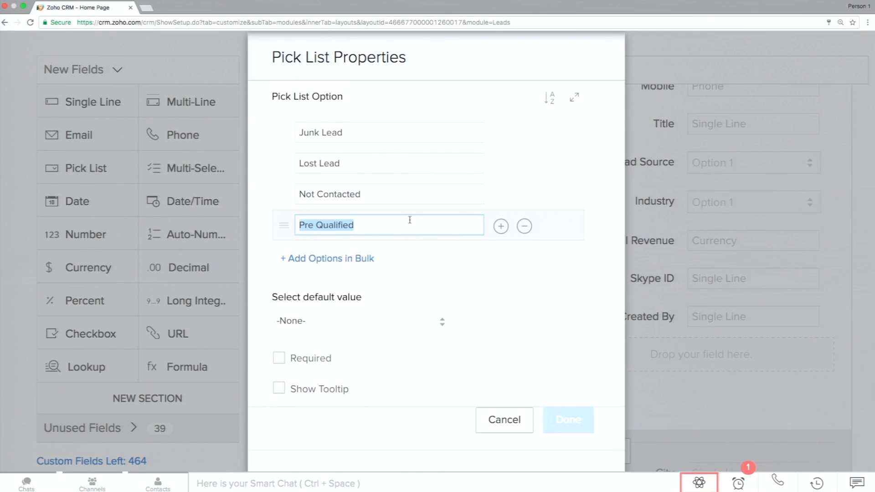
pyautogui.press('Left')
pyautogui.press('Right')
pyautogui.press('Right')
pyautogui.press('Right')
pyautogui.press('Right')
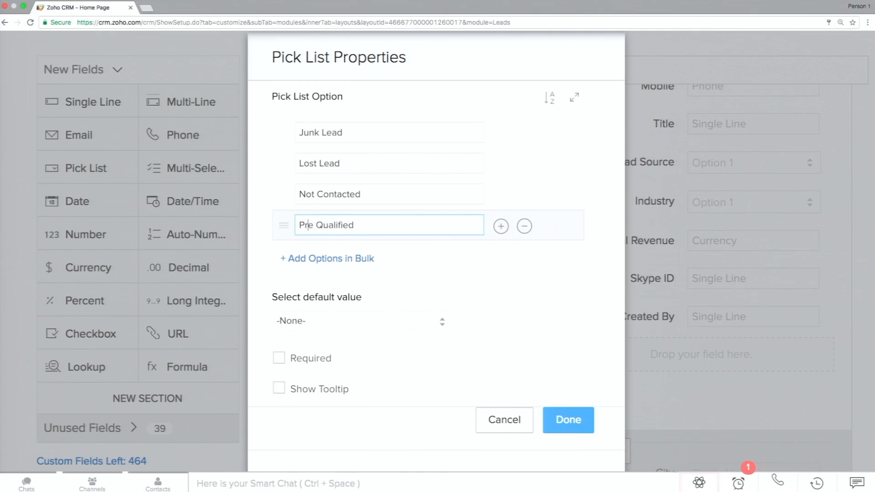
pyautogui.press('BackSpace')
pyautogui.press('BackSpace')
pyautogui.press('BackSpace')
pyautogui.press('BackSpace')
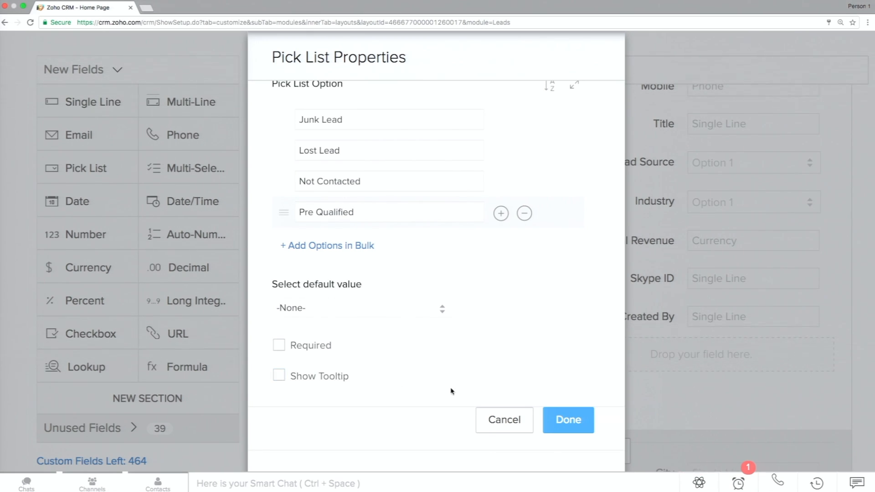
pyautogui.click(496, 424)
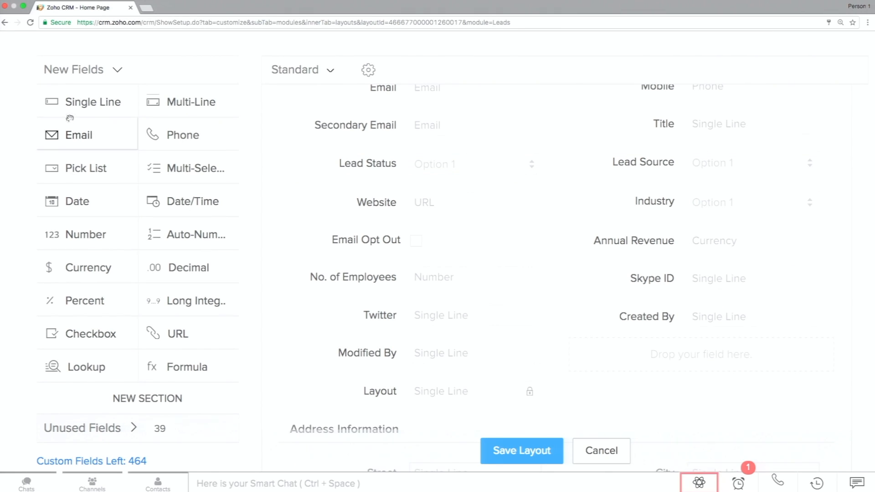
# Add a Single Line field named My Awesome Field below Email Opt Out in the Lead Information section.
pyautogui.moveTo(73, 104); pyautogui.dragTo(335, 284)
pyautogui.tripleClick(334, 278)
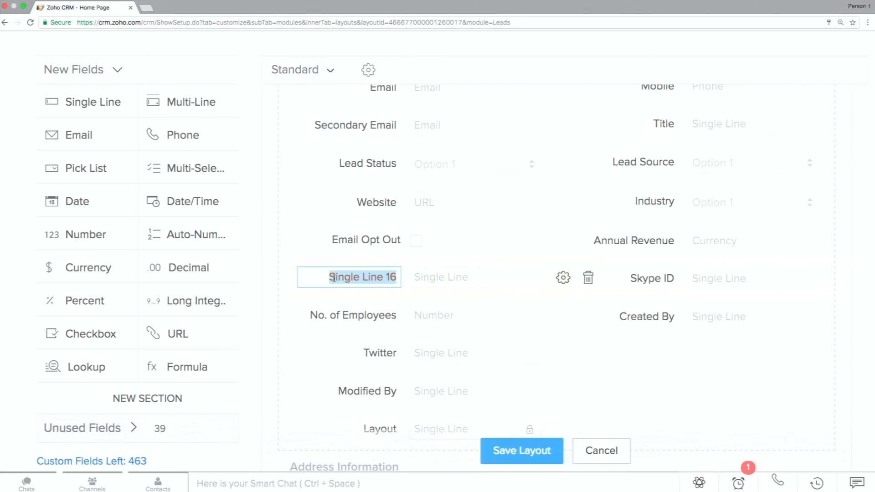
pyautogui.write('My Awesome Field')
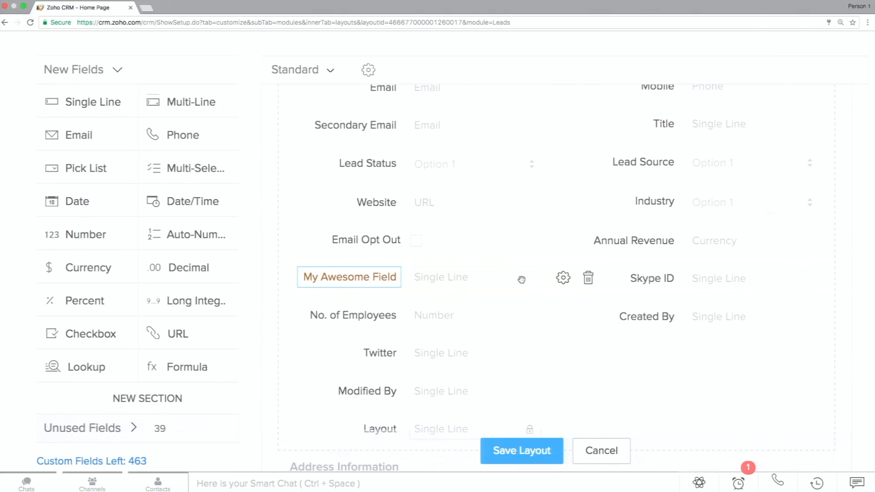
# Try the option to also create My Awesome Field for Contact in its properties, and discard the change.
pyautogui.click(560, 277)
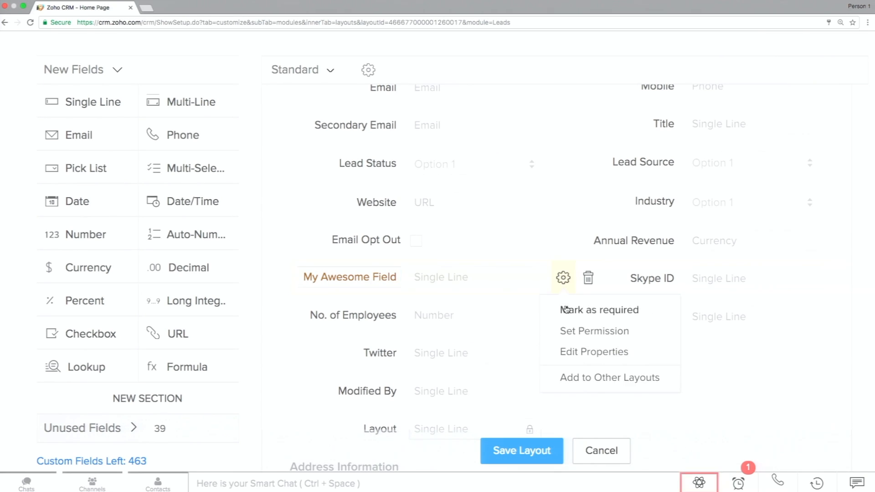
pyautogui.click(564, 351)
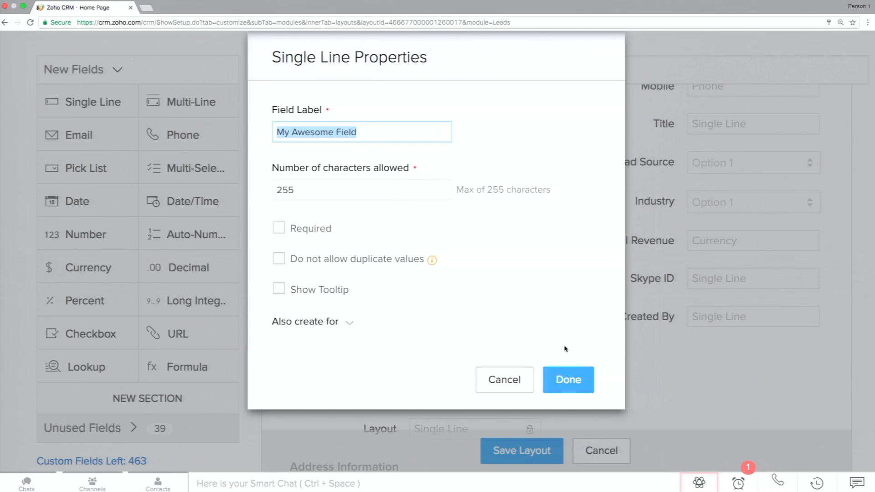
pyautogui.click(347, 323)
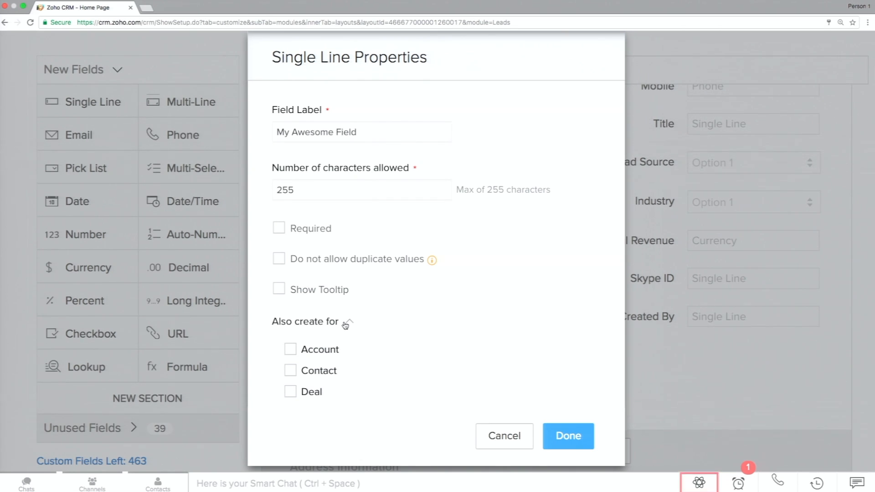
pyautogui.click(292, 370)
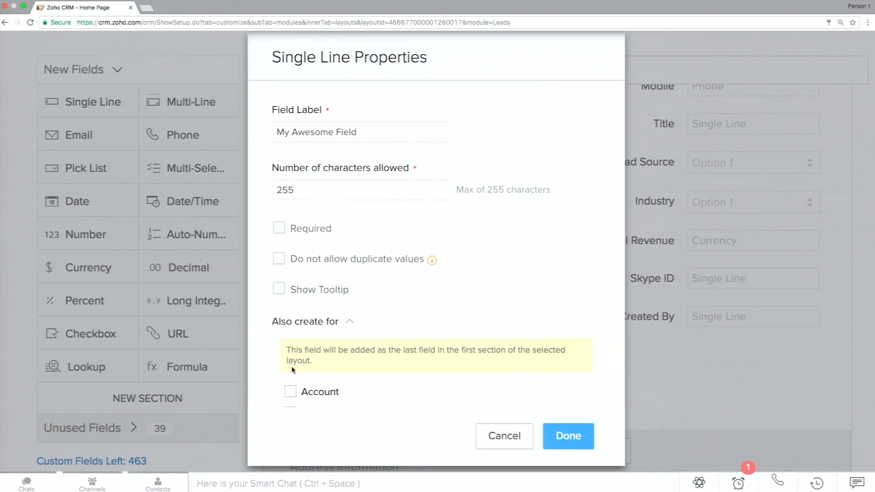
pyautogui.scroll(-2, 292, 369)
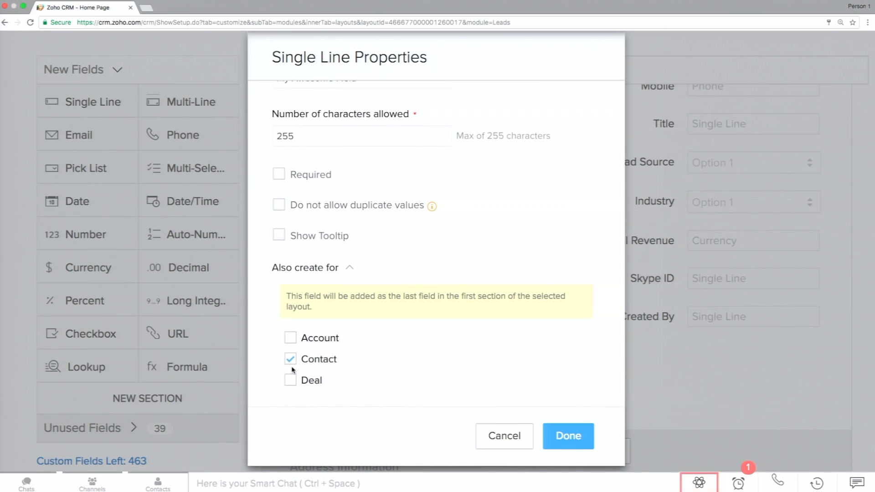
pyautogui.scroll(2, 293, 370)
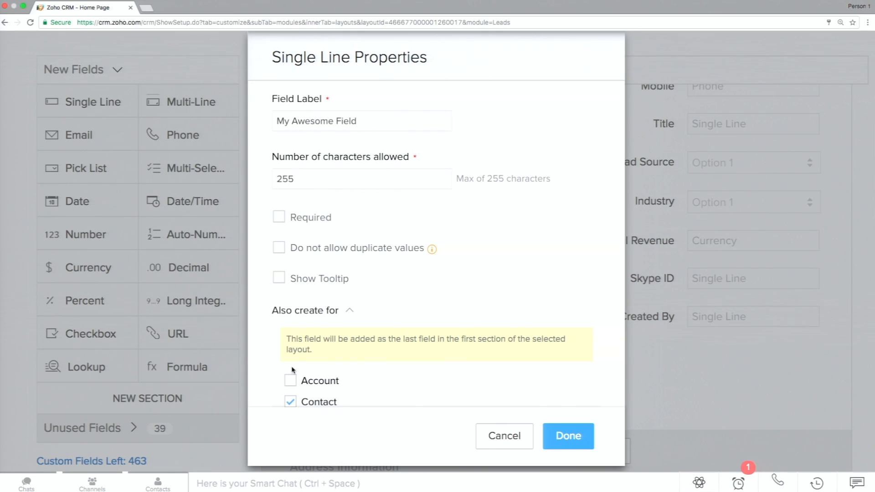
pyautogui.scroll(-2, 293, 370)
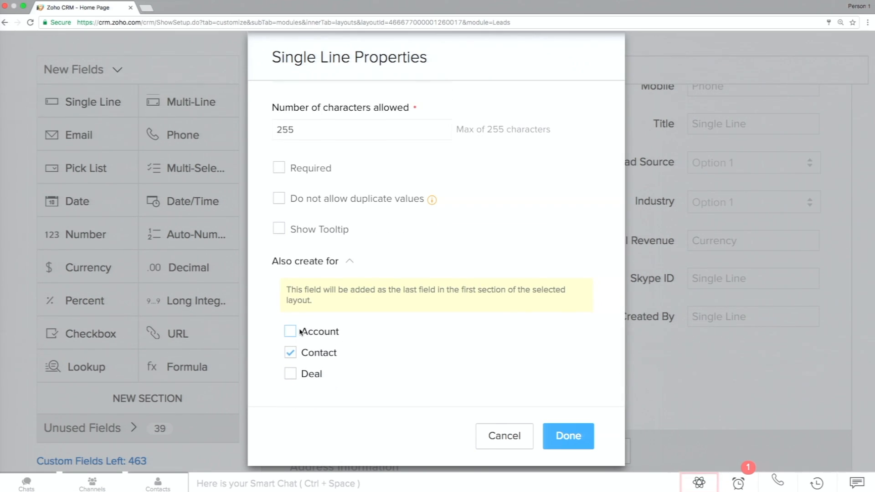
pyautogui.click(290, 354)
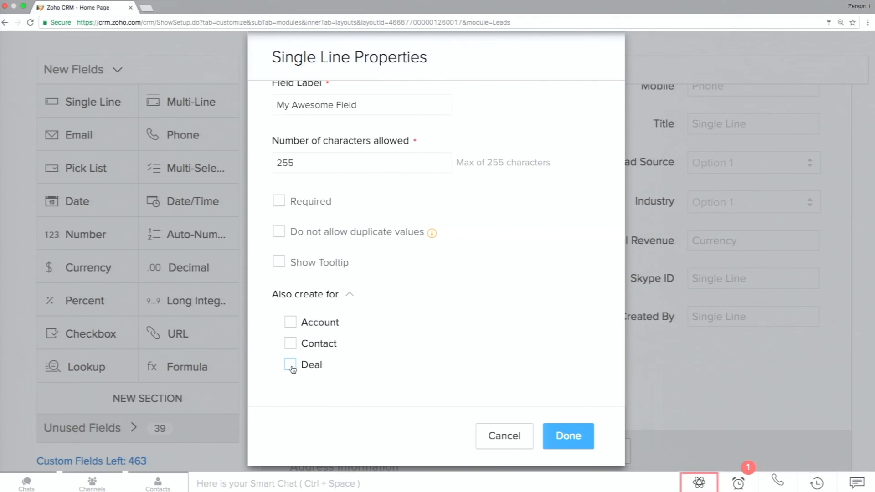
pyautogui.click(483, 437)
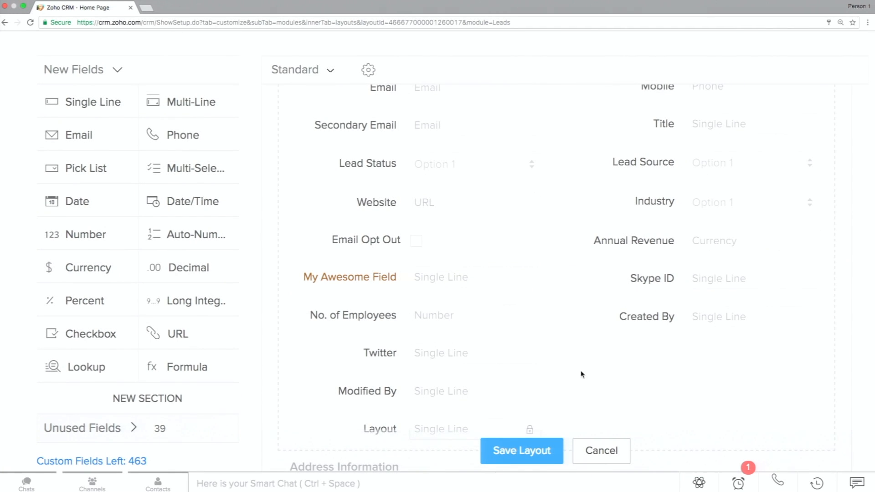
# Save the Standard layout and open a new lead form in the Leads module to check its fields.
pyautogui.click(538, 462)
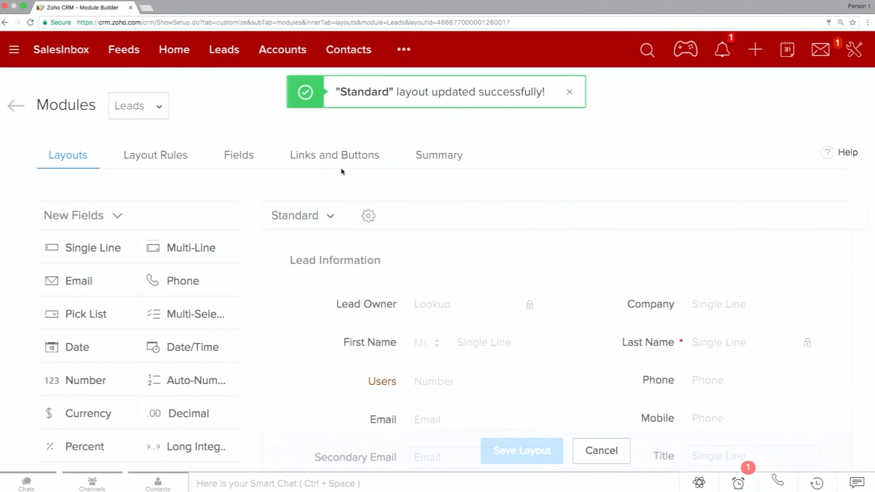
pyautogui.click(230, 53)
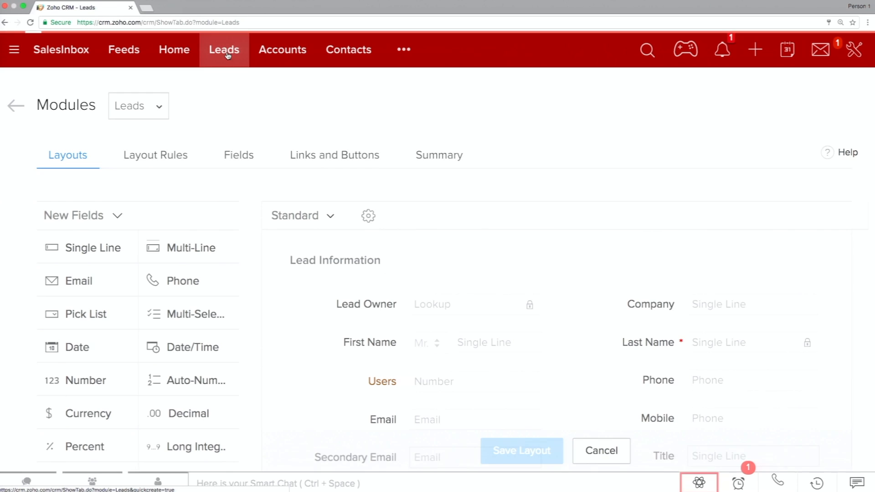
pyautogui.click(697, 100)
pyautogui.scroll(-5, 537, 294)
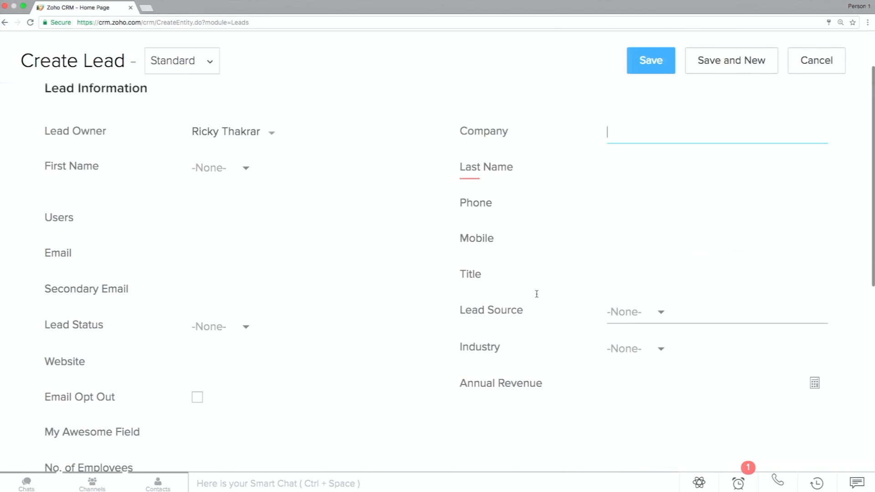
pyautogui.click(357, 324)
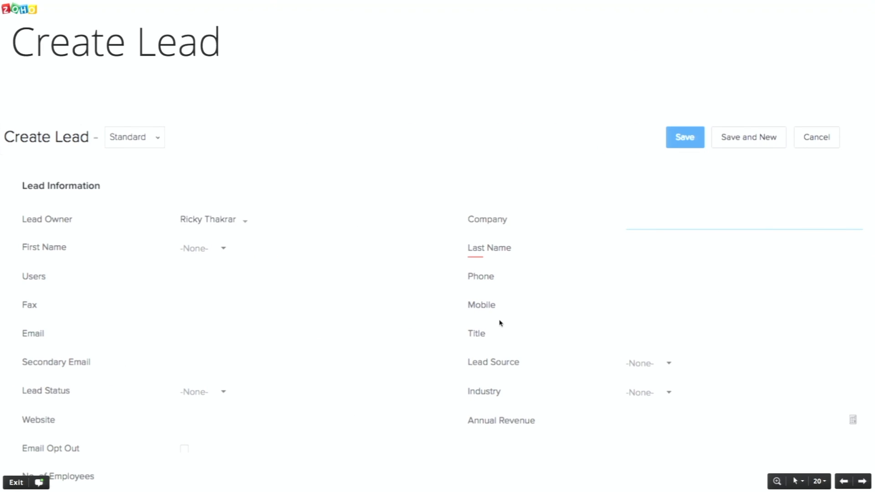
pyautogui.press('Right')
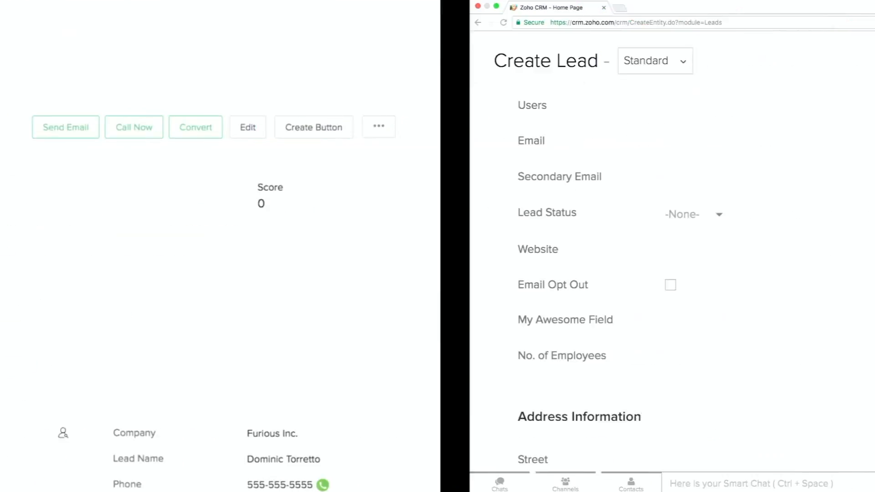
# Cancel the new lead form and open the Furious Inc. lead's record to view its details.
pyautogui.click(828, 76)
pyautogui.click(400, 188)
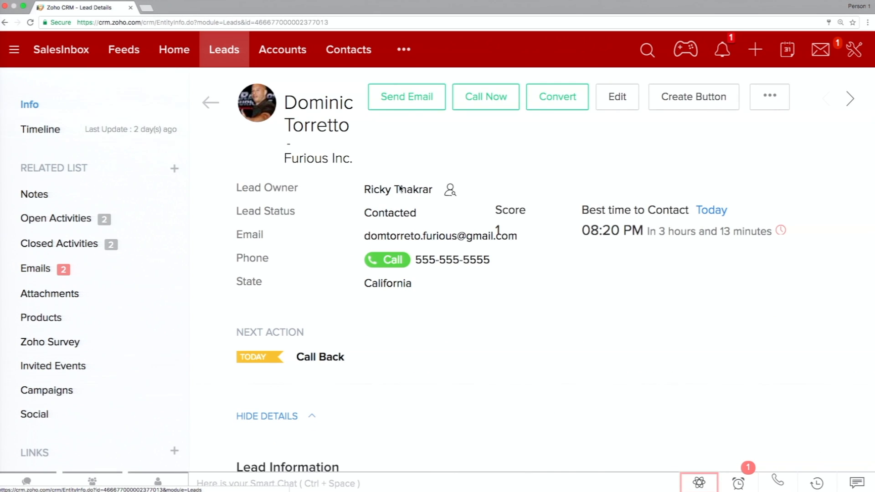
pyautogui.press('super+minus')
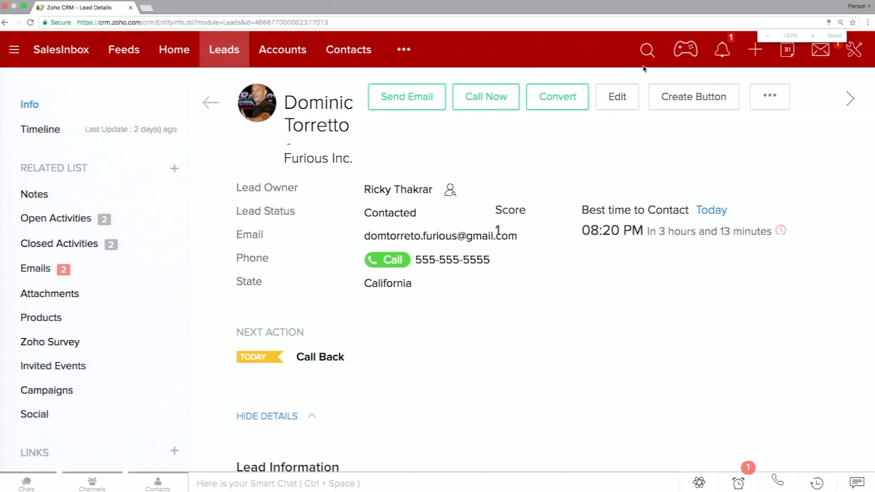
pyautogui.press('super+minus')
pyautogui.scroll(-5, 650, 257)
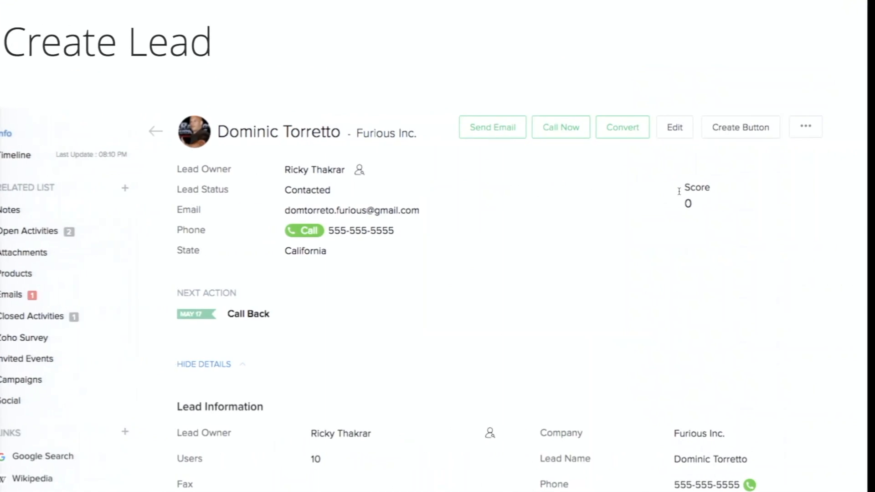
pyautogui.press('Right')
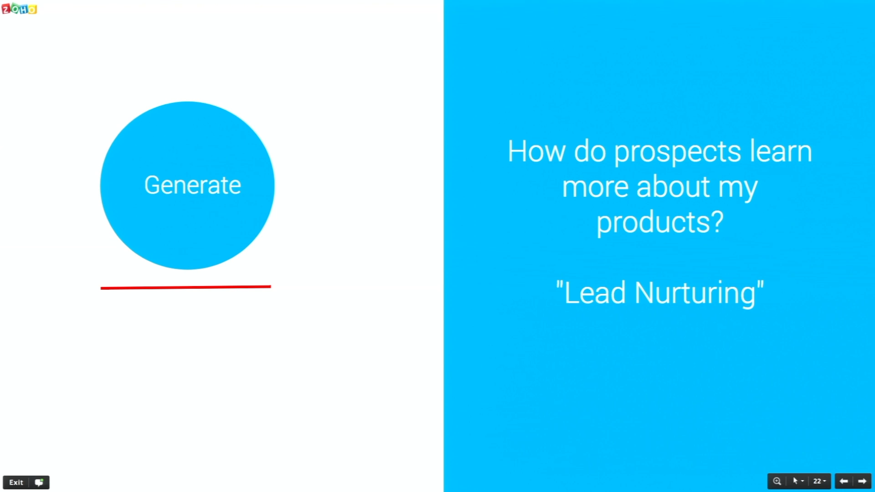
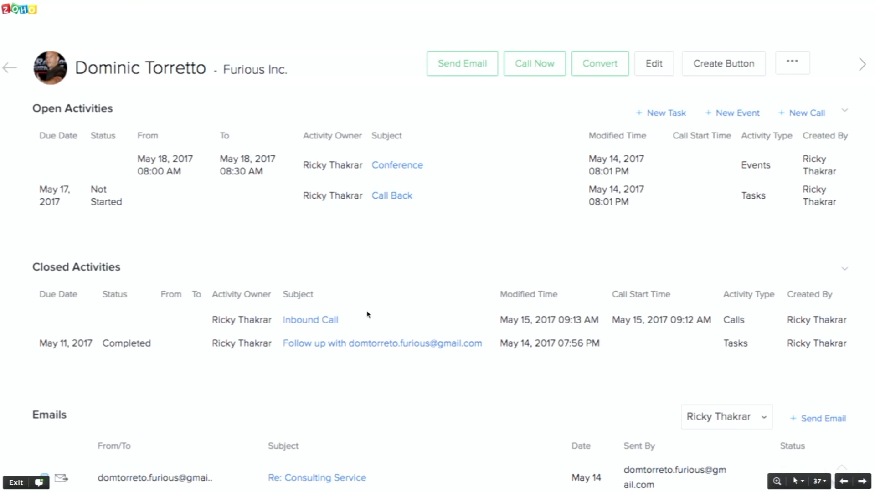
# Switch to Zoho CRM in the browser and review the Furious Inc. lead's open activities and that list's available columns.
pyautogui.hotkey('ctrl', 'Right')
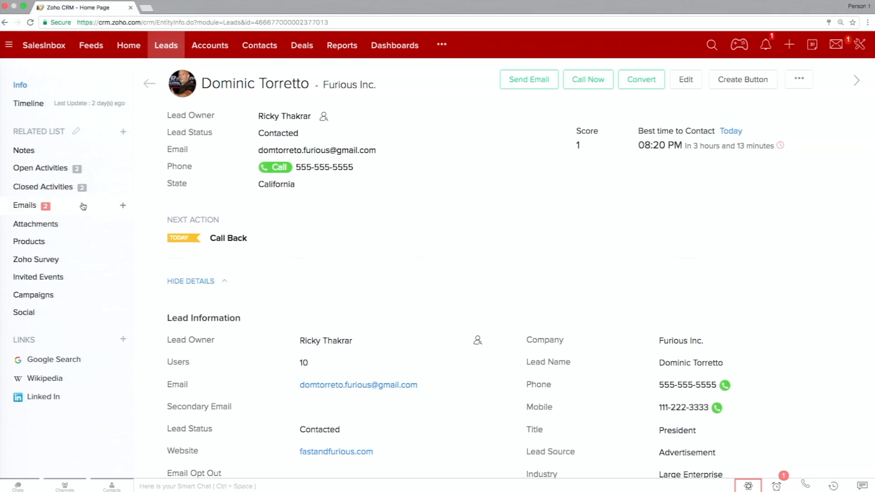
pyautogui.click(69, 169)
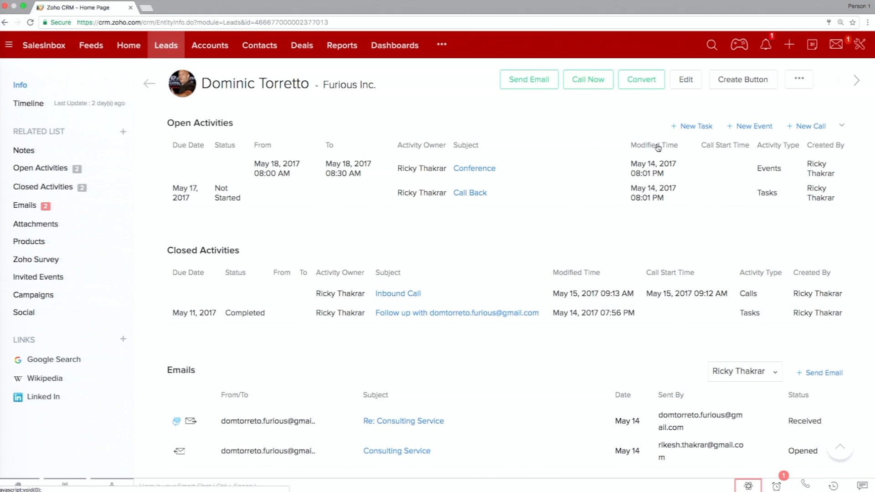
pyautogui.click(844, 126)
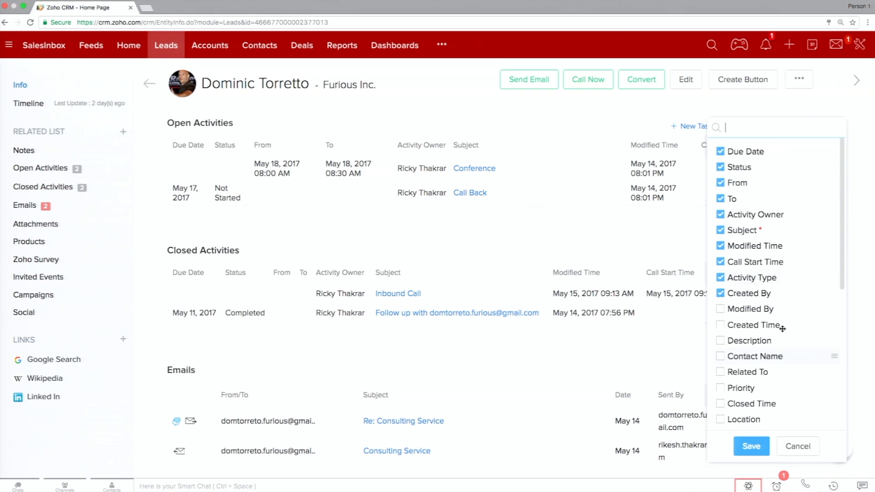
pyautogui.click(663, 237)
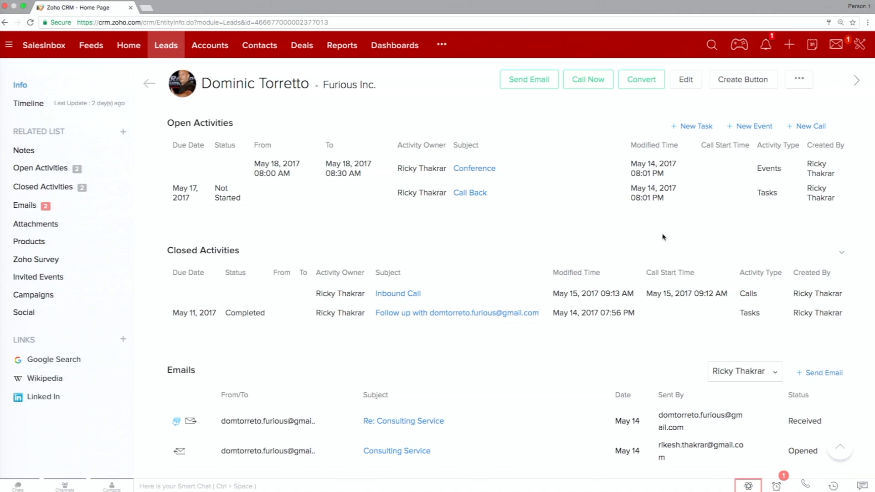
pyautogui.scroll(-1, 748, 224)
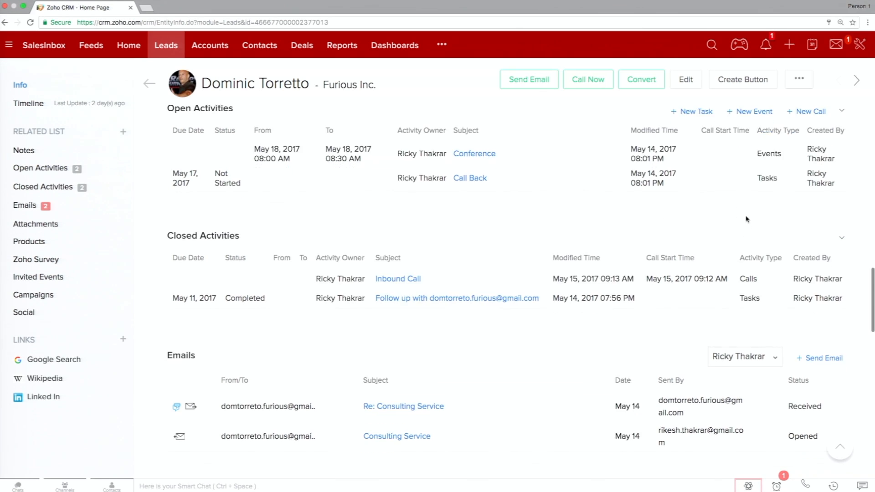
pyautogui.scroll(3, 746, 310)
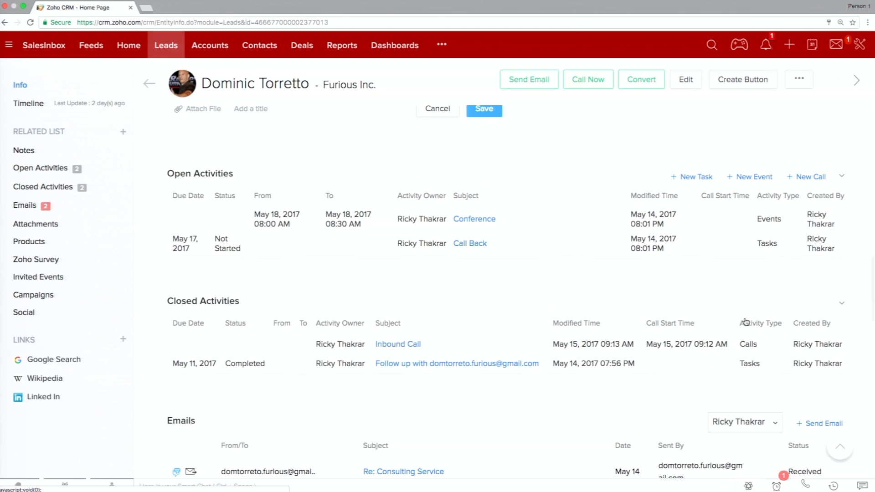
pyautogui.scroll(15, 746, 321)
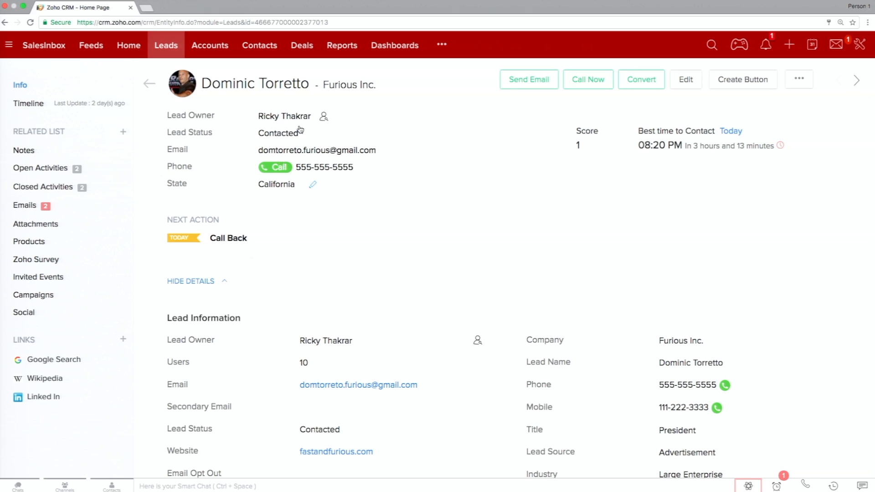
# Return to the Leads list, reopen the Furious Inc. lead, and examine the upcoming actions and history in its timeline.
pyautogui.click(169, 44)
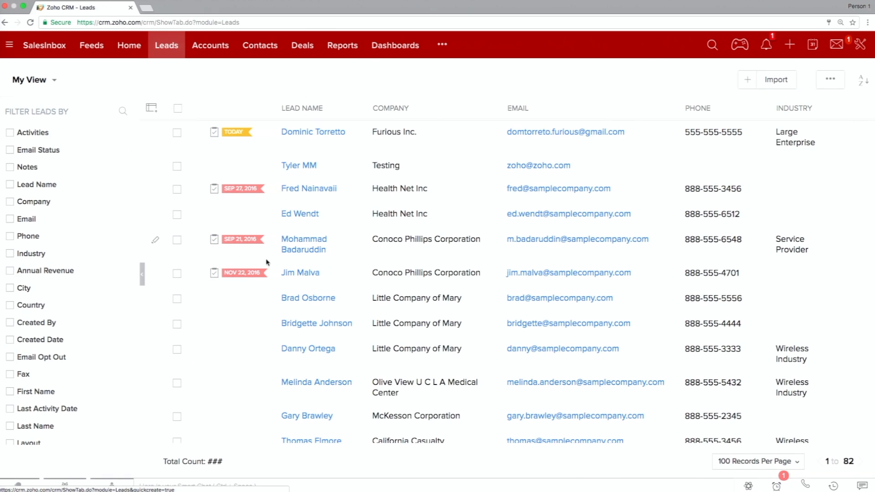
pyautogui.moveTo(239, 135)
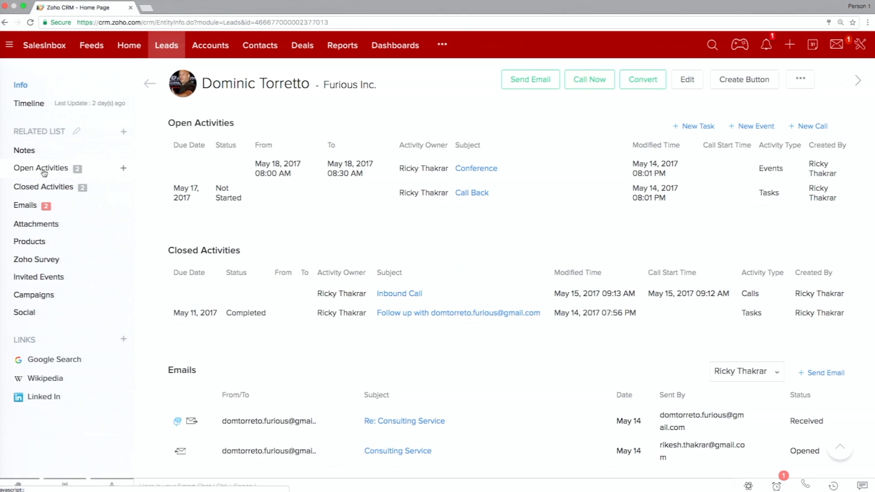
pyautogui.click(32, 111)
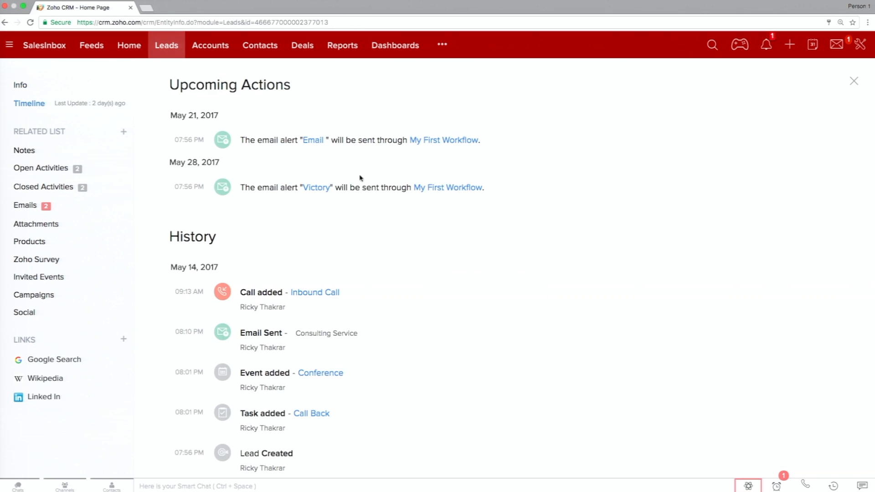
pyautogui.scroll(-2, 498, 267)
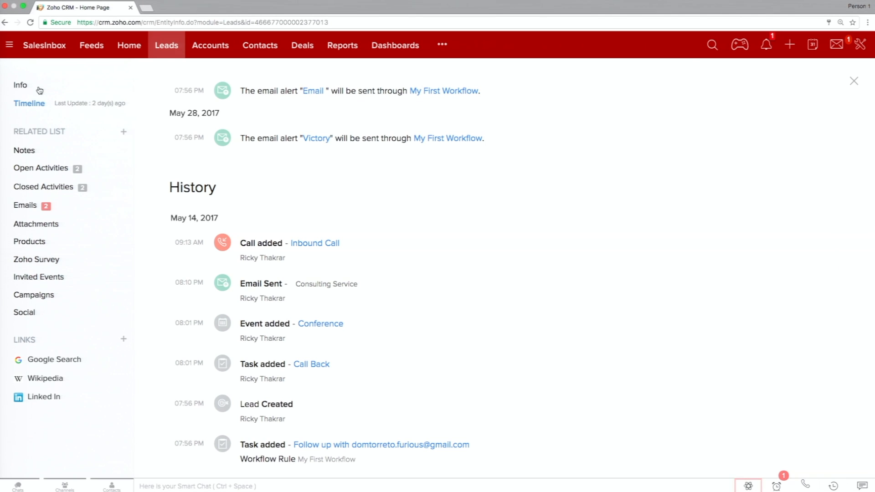
# Go back to the lead's info view and review its details and its open and closed activities.
pyautogui.click(20, 86)
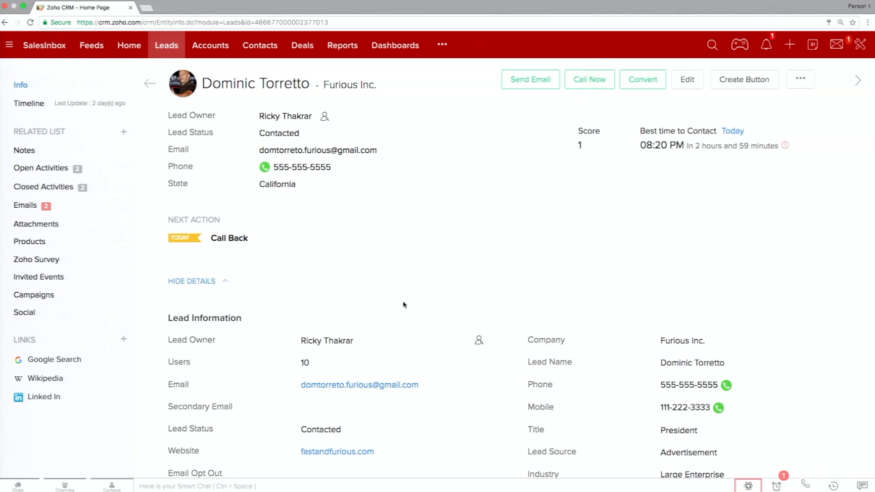
pyautogui.scroll(-1, 404, 302)
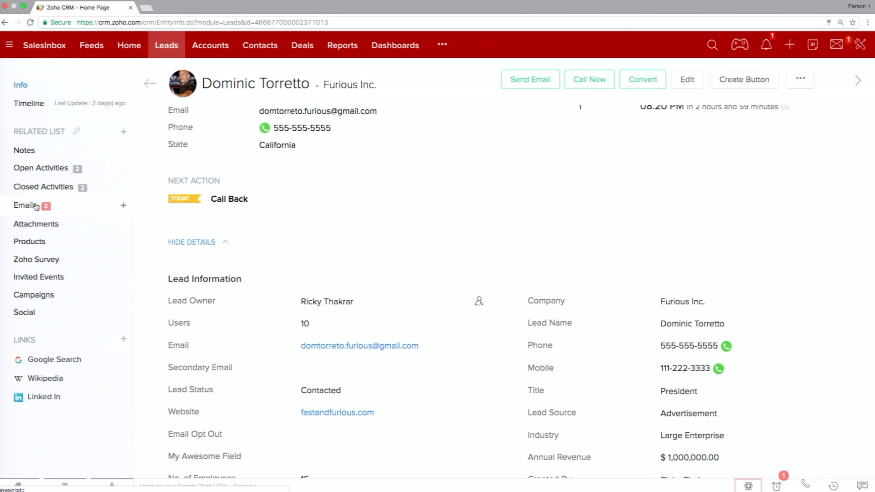
pyautogui.click(57, 173)
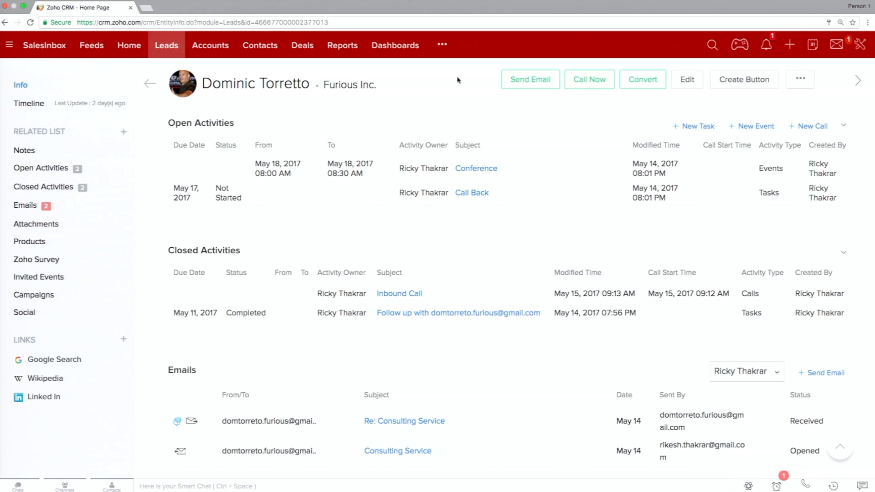
pyautogui.scroll(-3, 445, 222)
pyautogui.scroll(8, 445, 222)
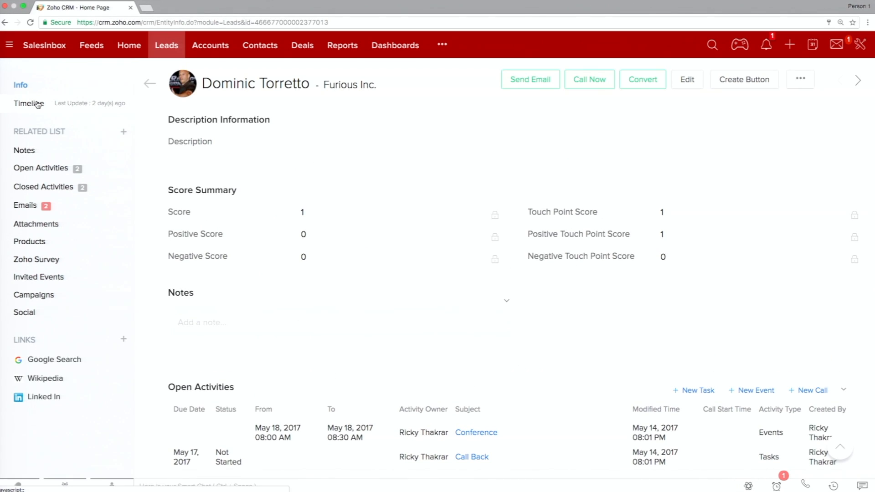
# Open the Activities module and switch the list from All Calls to the My Open Tasks view.
pyautogui.click(438, 45)
pyautogui.click(480, 69)
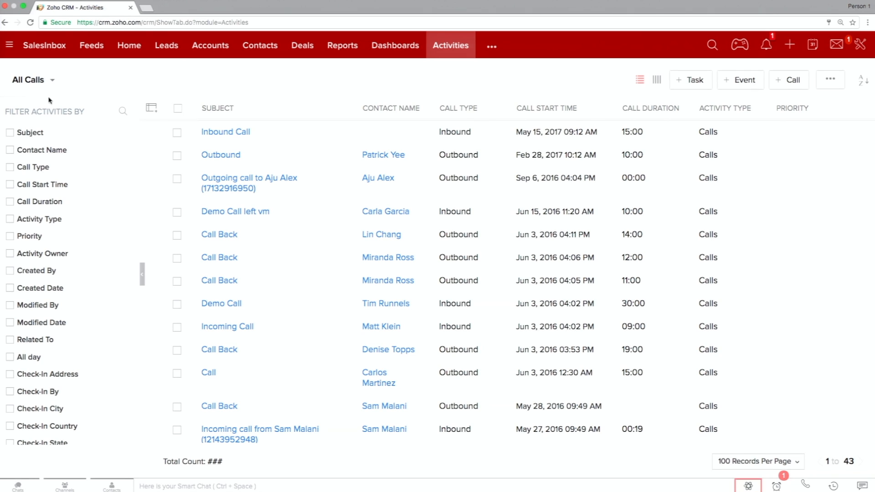
pyautogui.click(32, 80)
pyautogui.write('t')
pyautogui.press('BackSpace')
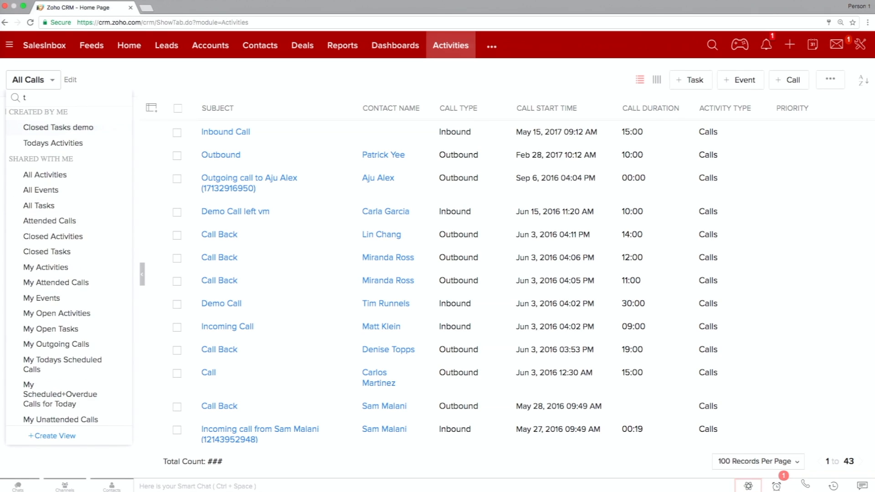
pyautogui.write('my')
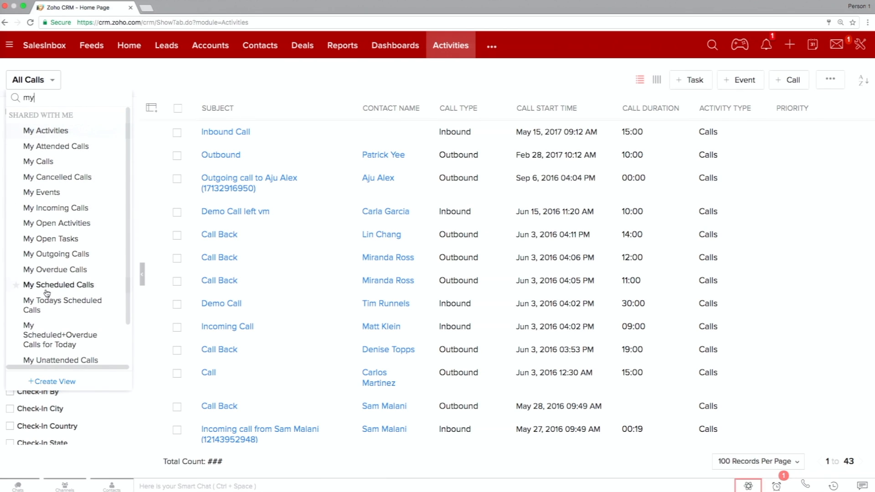
pyautogui.click(80, 240)
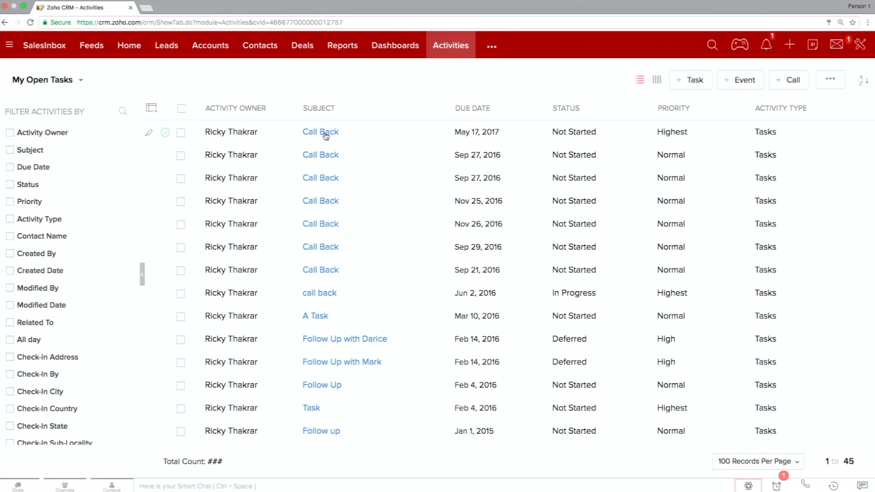
# Open the Call Back task due May 17, 2017 and browse the details of the tasks listed below it.
pyautogui.click(325, 134)
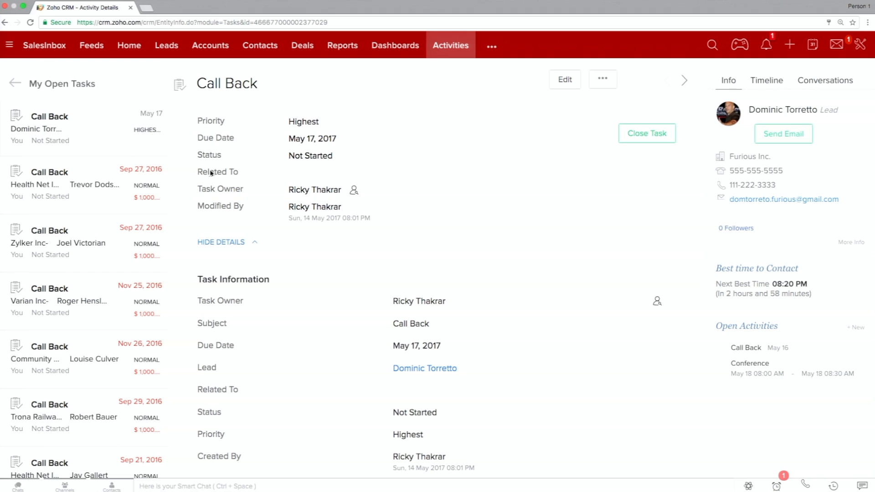
pyautogui.scroll(-15, 106, 326)
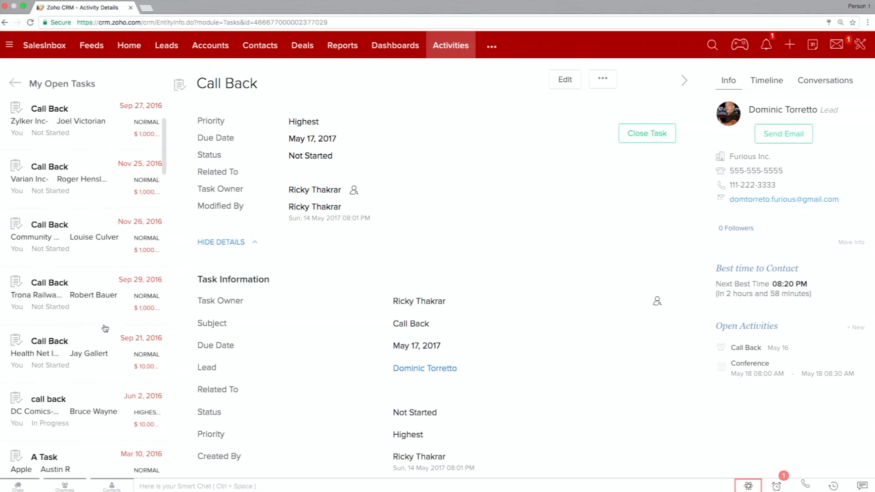
pyautogui.scroll(20, 105, 329)
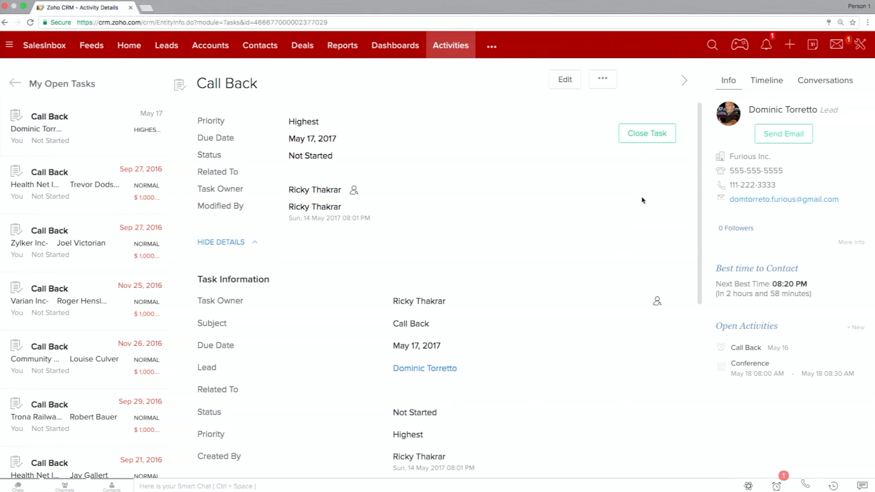
pyautogui.click(103, 180)
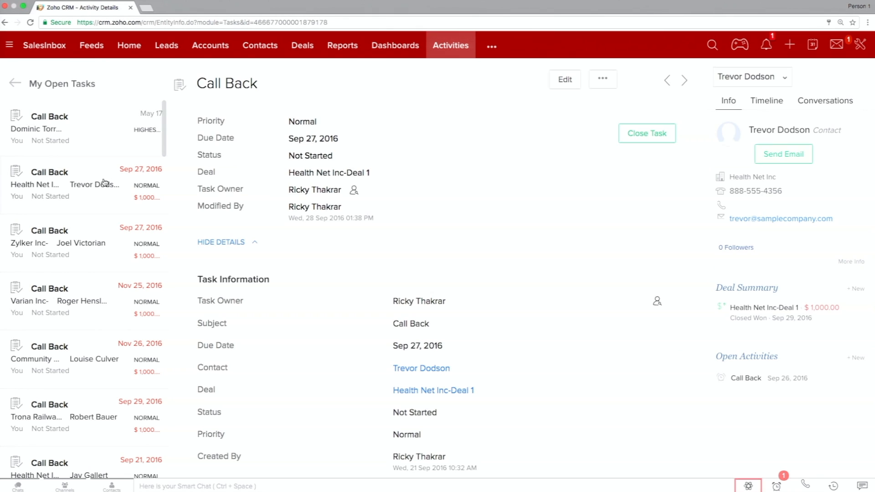
pyautogui.click(98, 229)
pyautogui.click(95, 287)
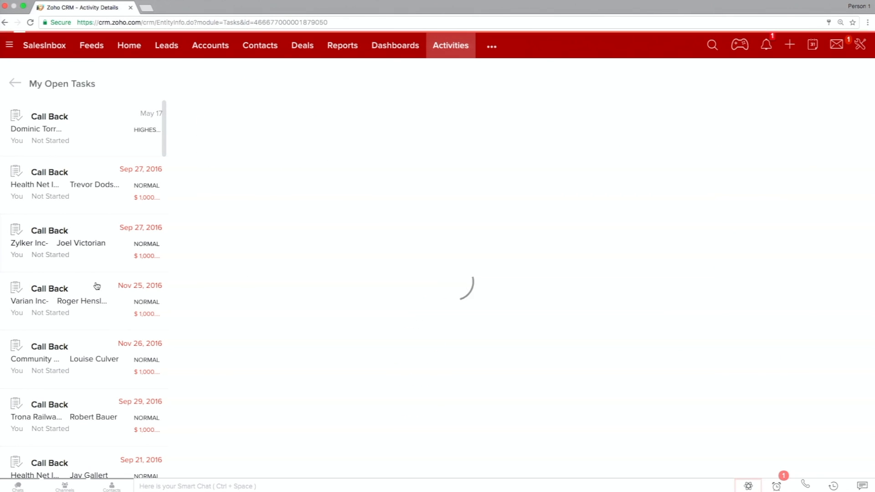
# Return to the May 17 Call Back task and check the timeline of its related lead.
pyautogui.click(97, 138)
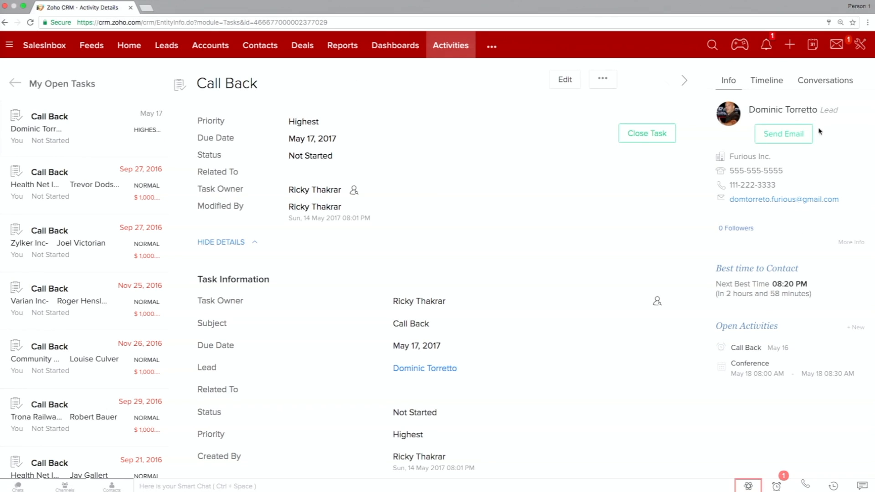
pyautogui.click(776, 87)
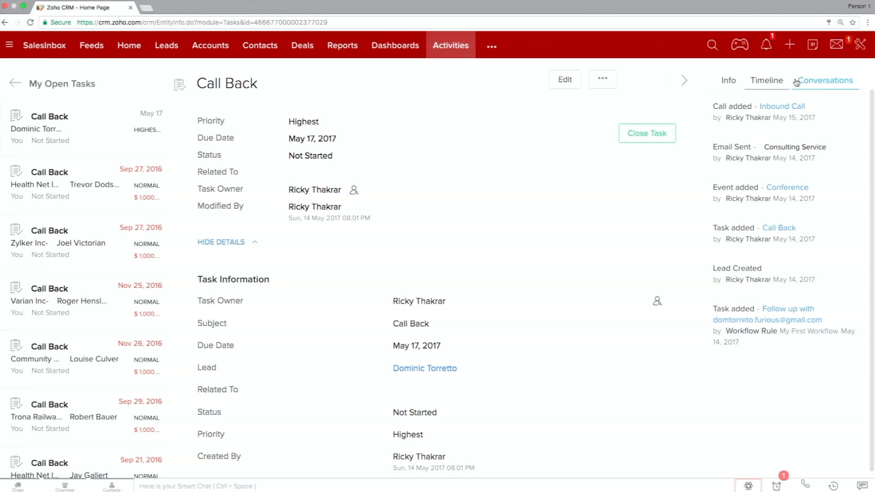
pyautogui.click(722, 80)
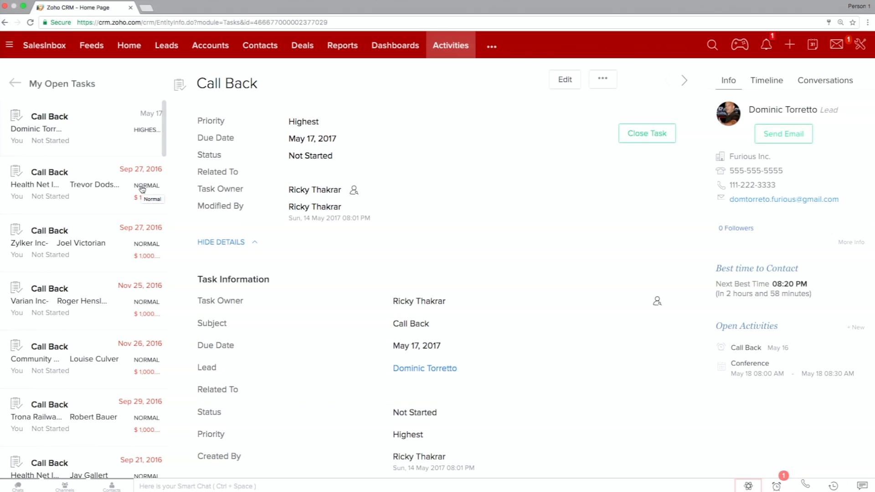
# Go back to the Leads list and open the calendar for May 2017 in month view.
pyautogui.click(165, 51)
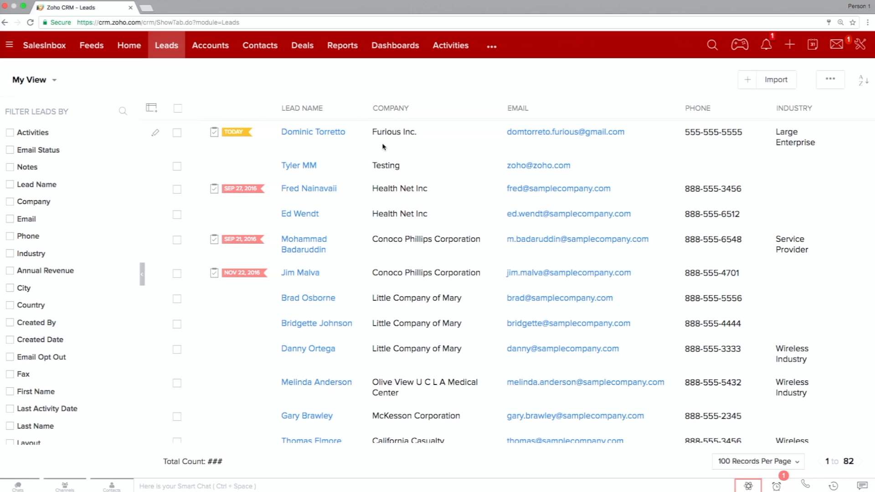
pyautogui.click(812, 47)
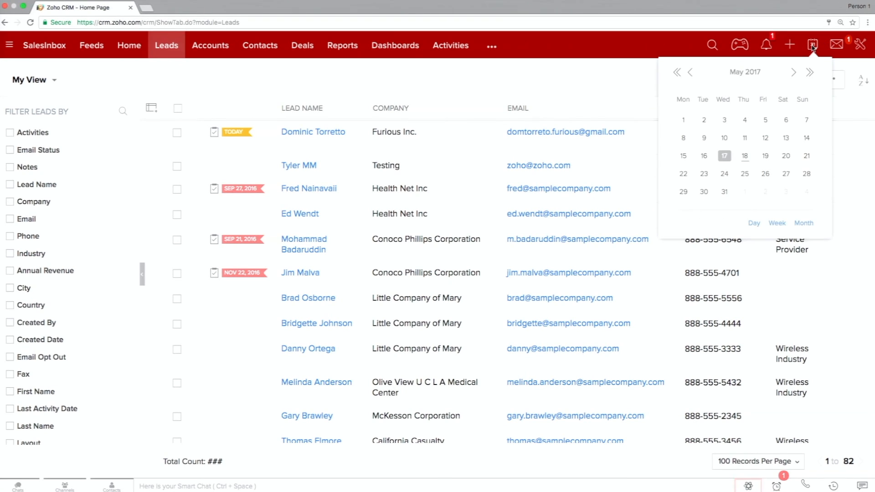
pyautogui.click(809, 223)
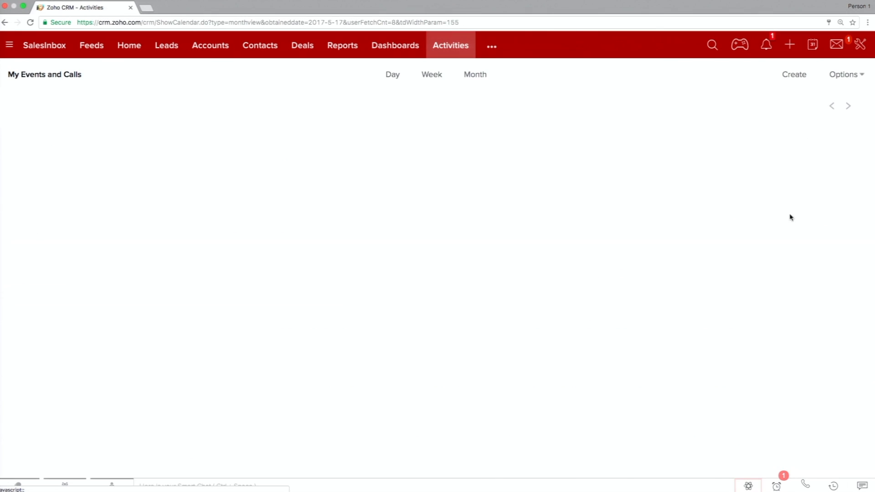
# Bring up the new event form for May 4, 2017, discard it, and check the Conference event's time on May 18.
pyautogui.click(450, 202)
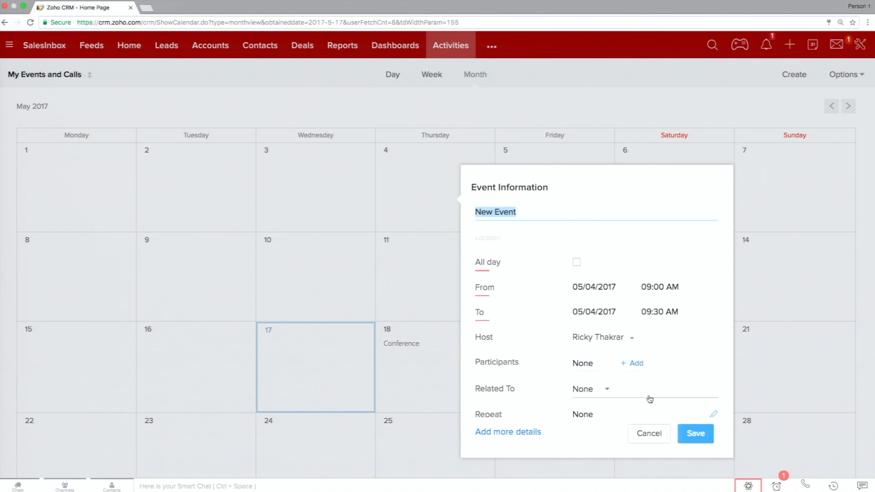
pyautogui.click(642, 434)
pyautogui.moveTo(401, 347)
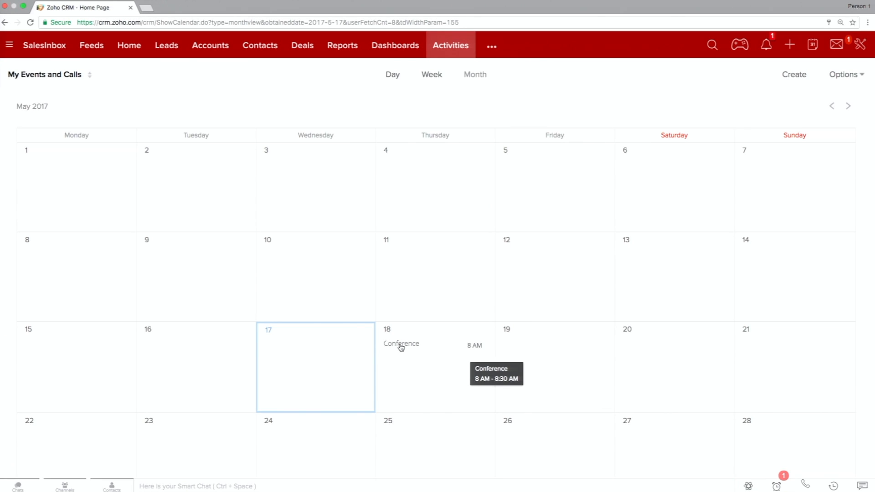
# Review the calendar preferences, including CalDAV access, reminders and notifications, and close them without saving.
pyautogui.click(850, 75)
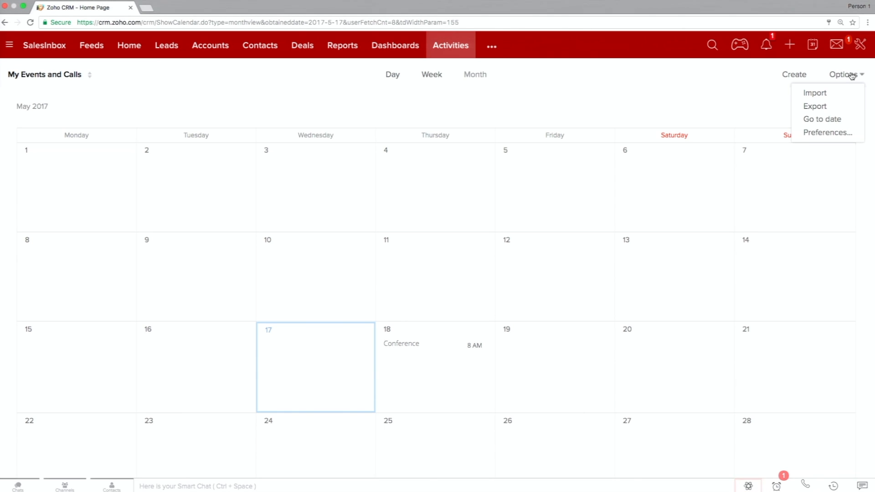
pyautogui.click(822, 133)
pyautogui.scroll(-3, 450, 266)
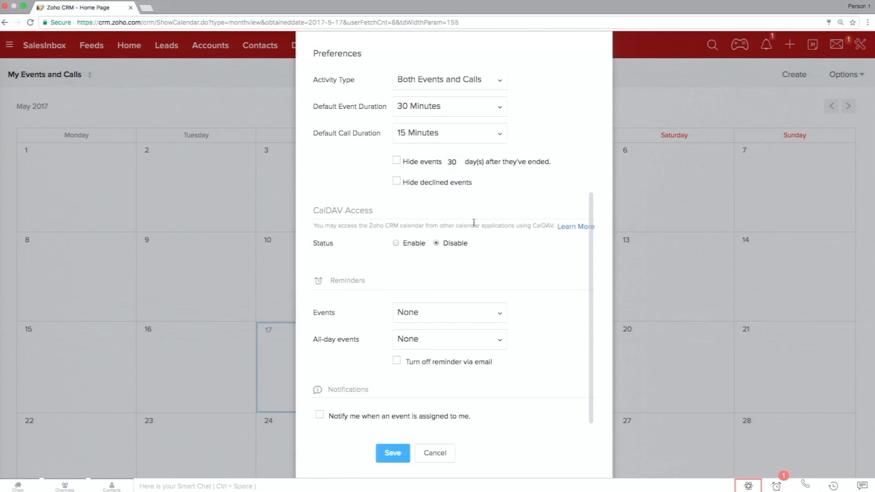
pyautogui.moveTo(531, 226); pyautogui.dragTo(556, 226)
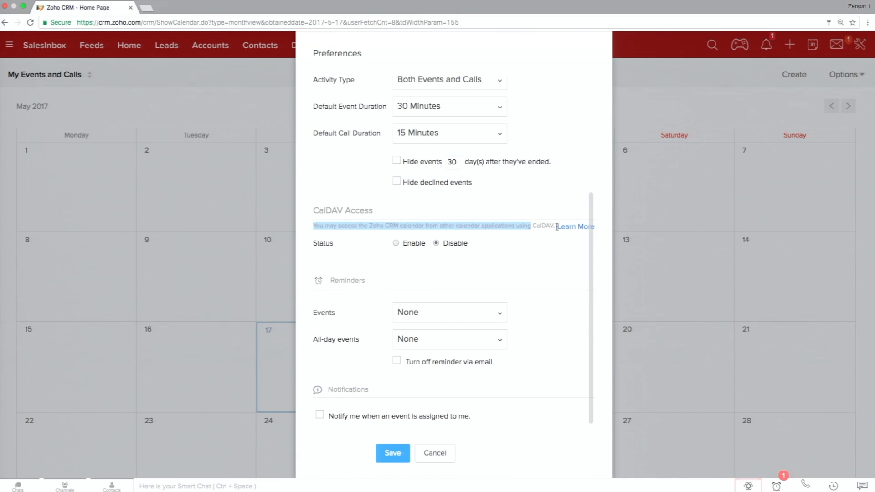
pyautogui.click(527, 222)
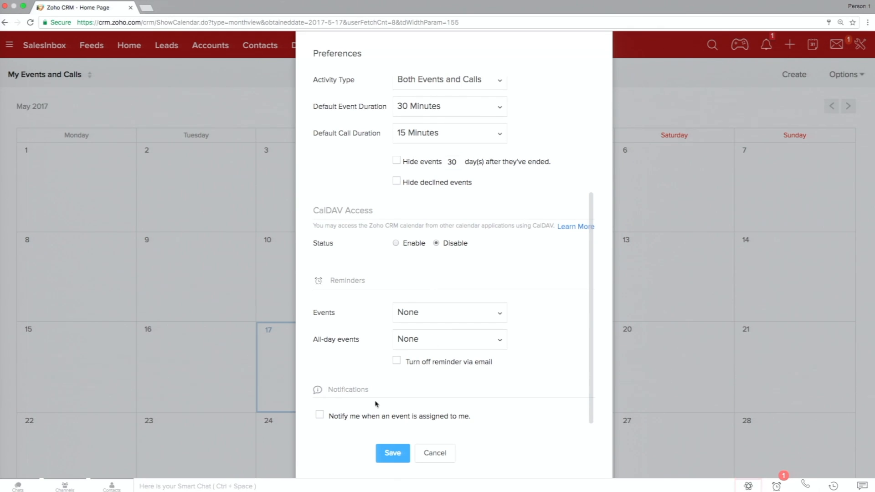
pyautogui.scroll(5, 376, 404)
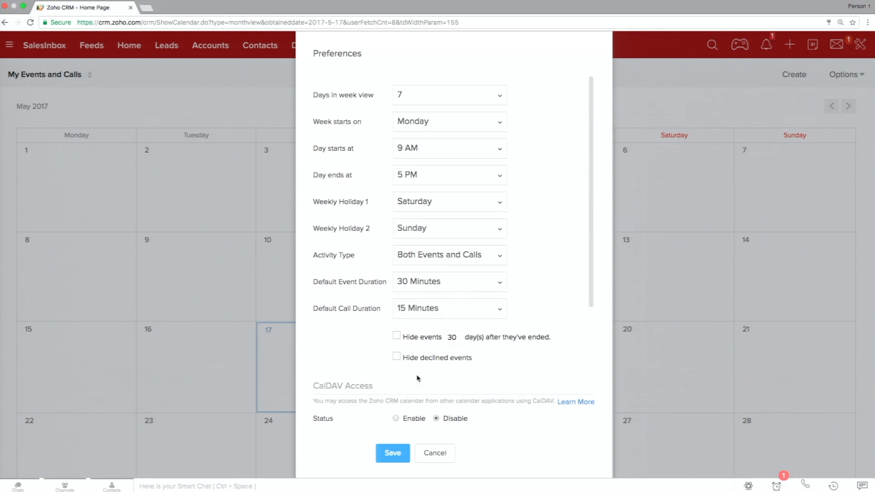
pyautogui.click(436, 454)
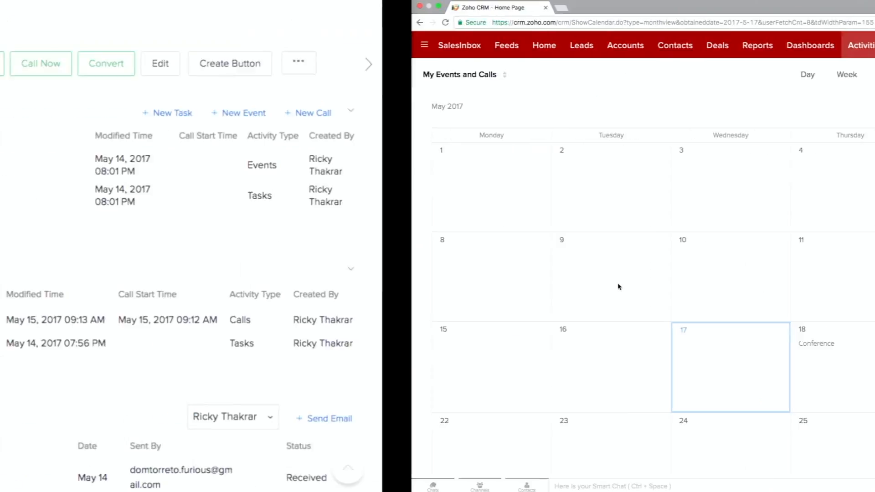
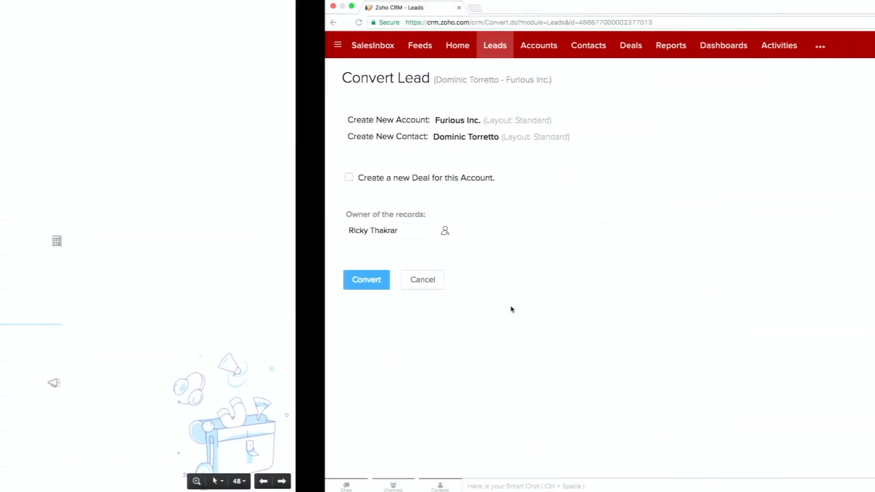
# Go to the module customization settings and open the Standard layout of the Leads module.
pyautogui.click(859, 44)
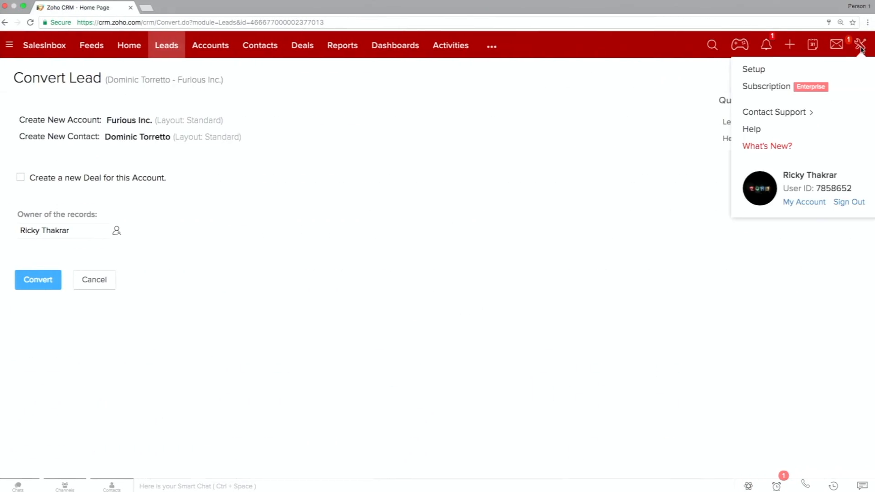
pyautogui.click(799, 69)
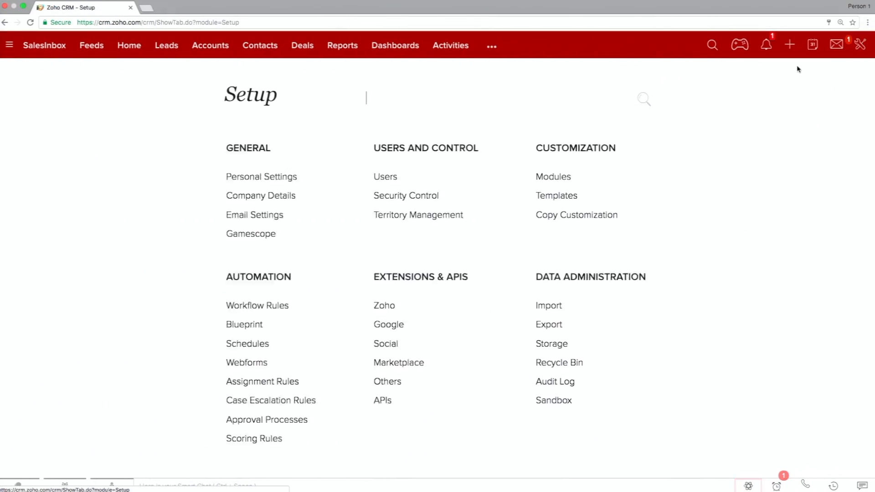
pyautogui.click(559, 177)
pyautogui.click(208, 248)
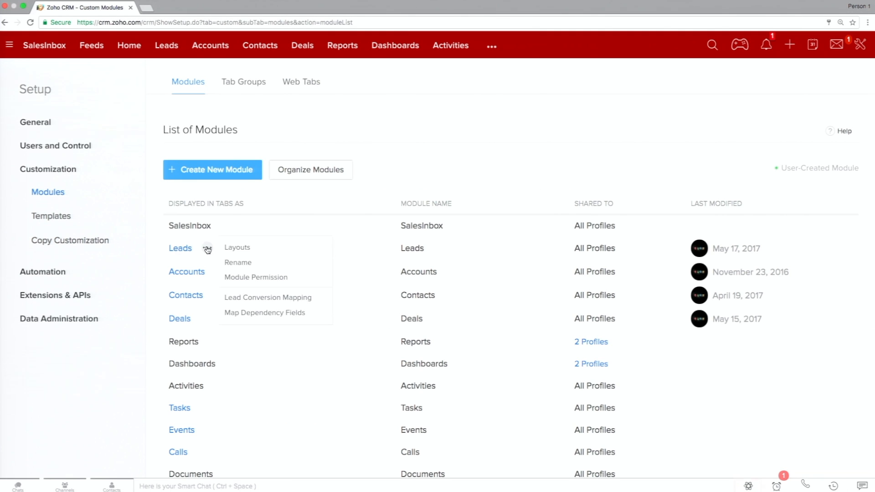
pyautogui.click(238, 248)
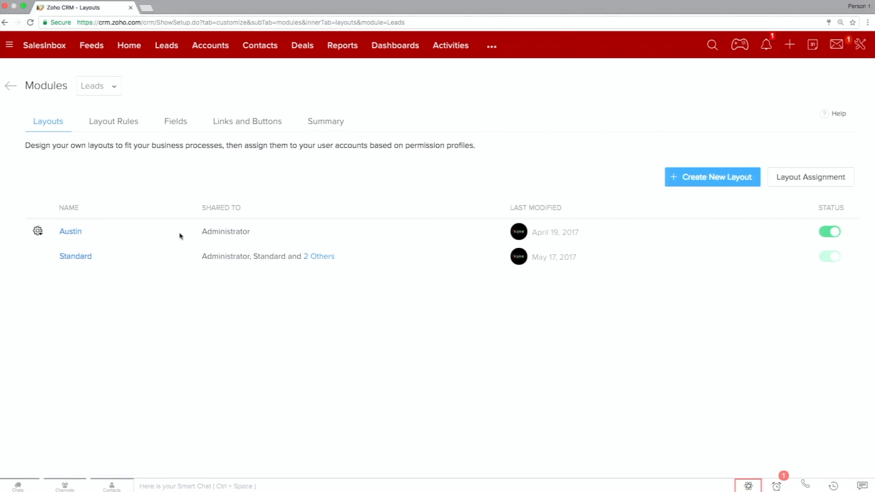
pyautogui.click(81, 260)
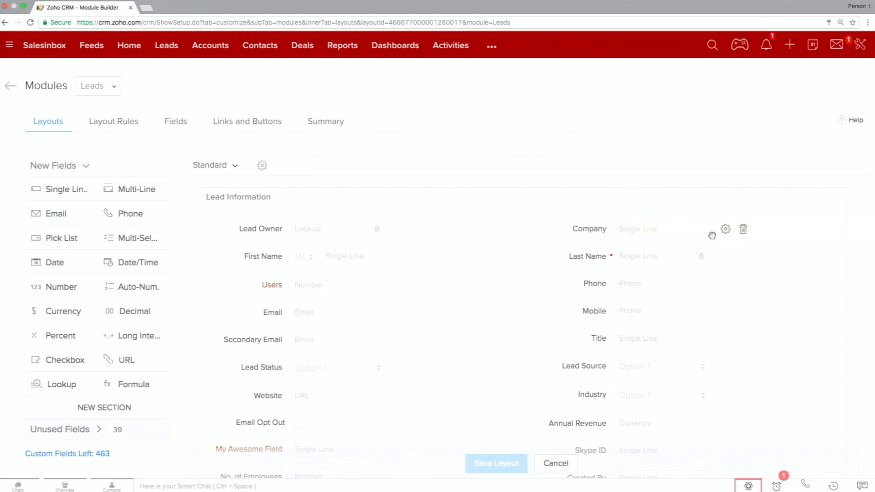
# Try marking the Company field as required in the Standard layout, and leave for the Leads list without saving.
pyautogui.click(726, 229)
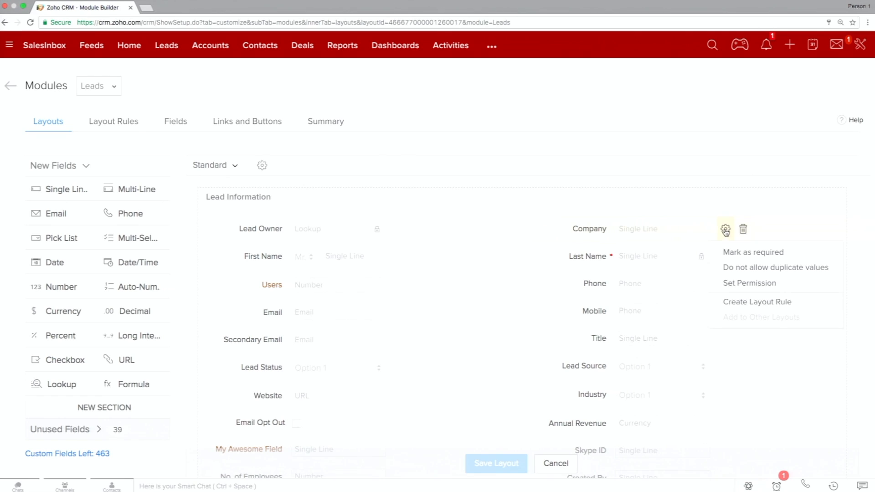
pyautogui.click(770, 257)
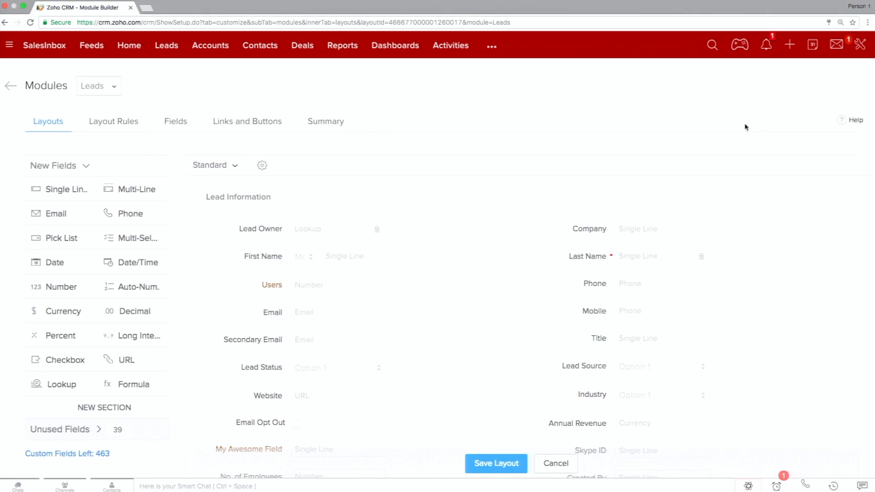
pyautogui.click(168, 48)
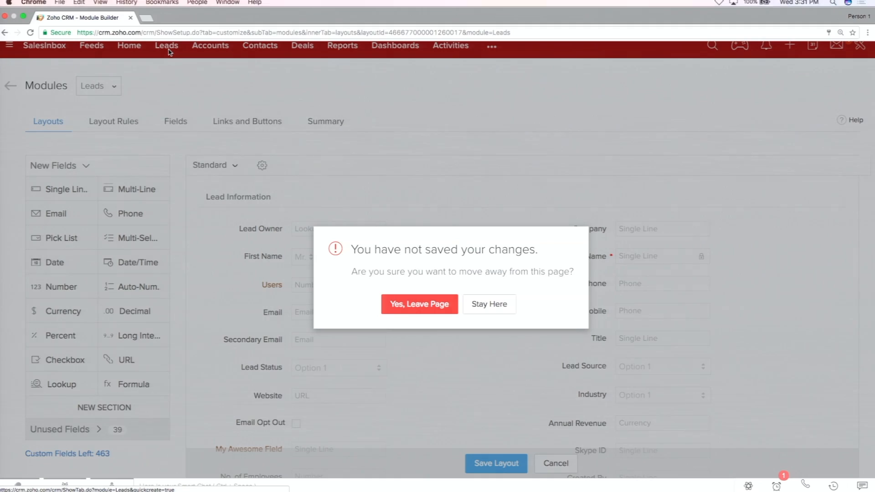
pyautogui.click(404, 304)
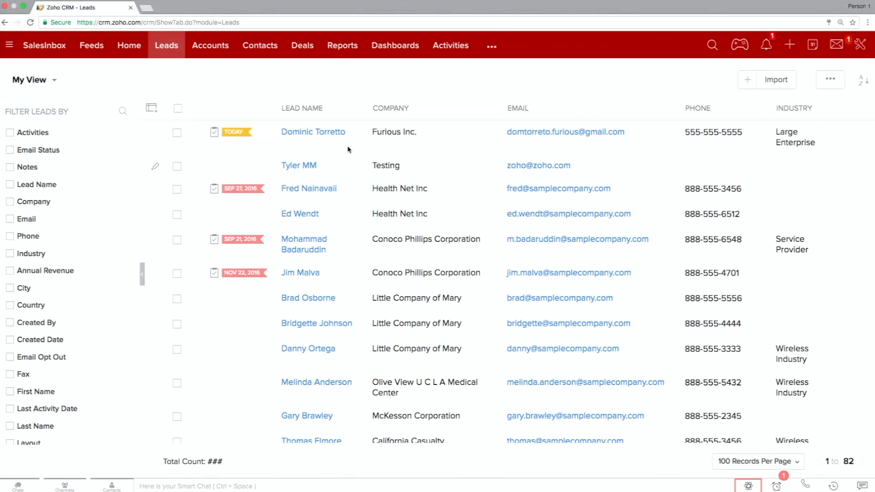
# Open the Furious Inc. lead's conversion page and bring up Lead Conversion Mapping in a separate browser tab.
pyautogui.click(320, 134)
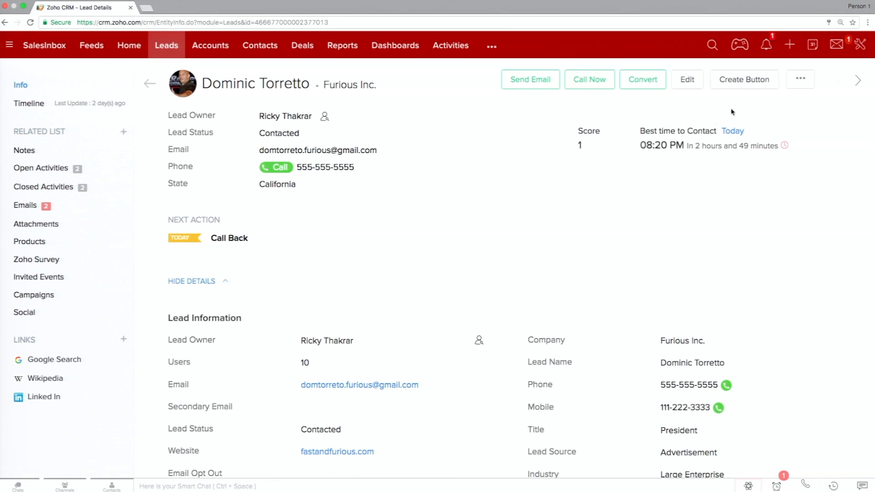
pyautogui.click(633, 82)
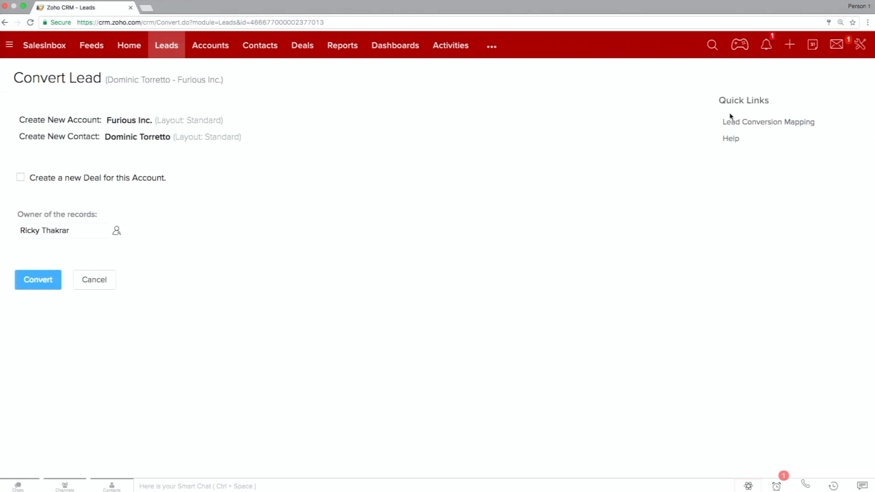
pyautogui.rightClick(768, 129)
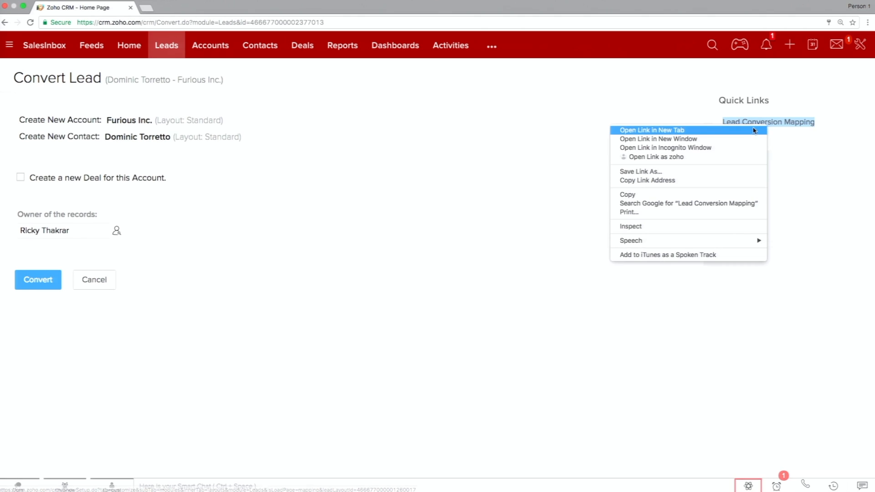
pyautogui.click(797, 132)
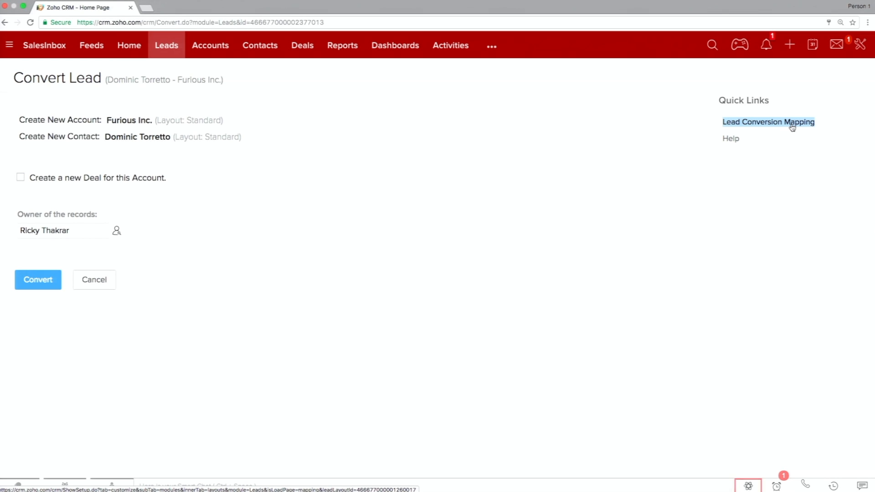
pyautogui.rightClick(792, 128)
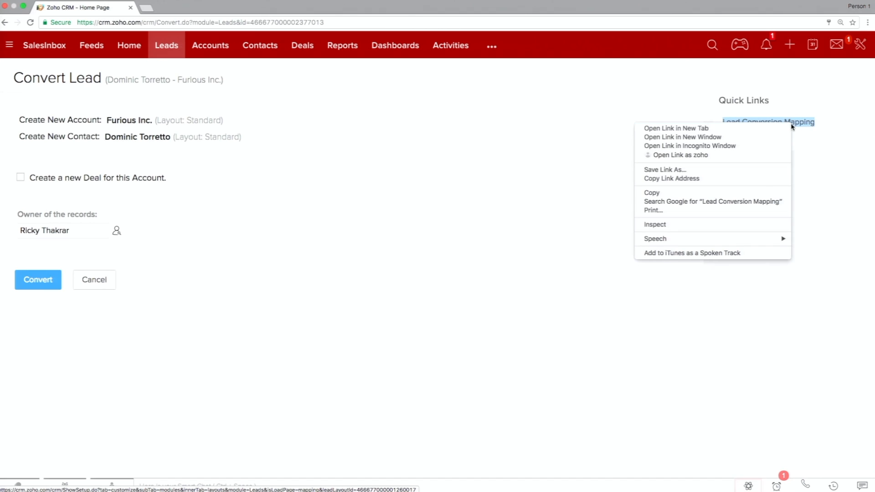
pyautogui.click(727, 128)
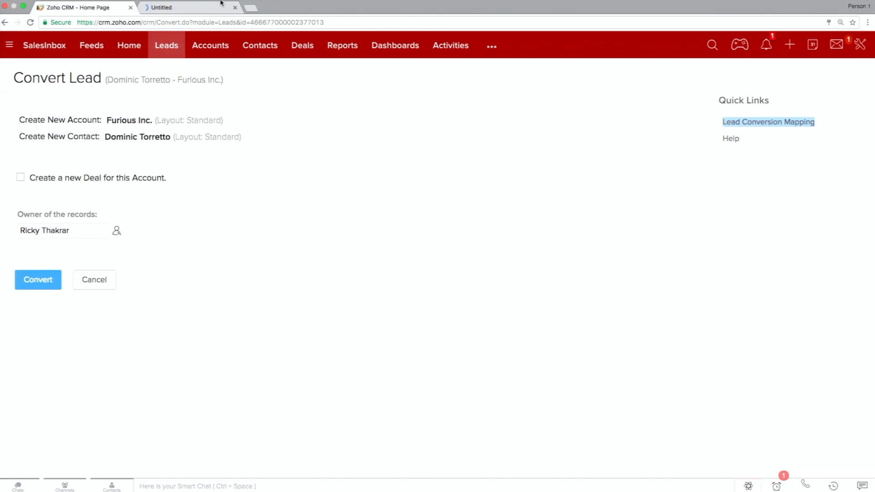
pyautogui.click(197, 8)
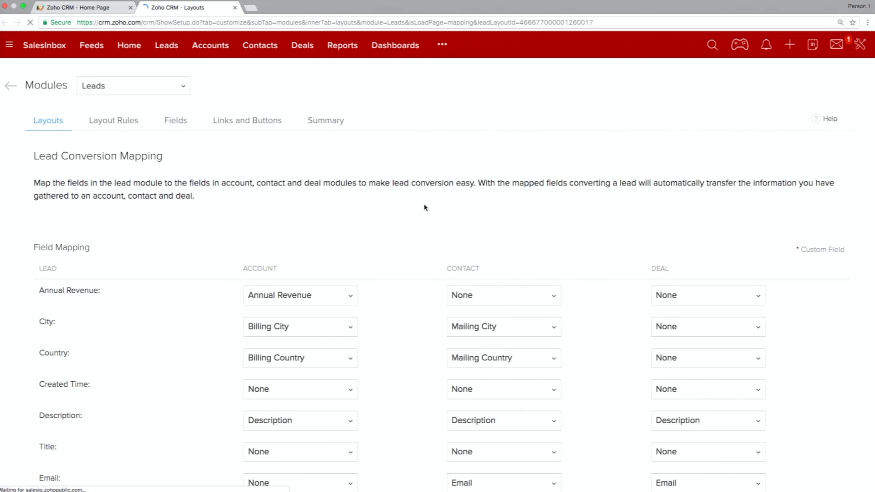
# Review how lead fields map to account, contact and deal fields, check the account options for Twitter, and close the mapping tab.
pyautogui.scroll(-3, 425, 207)
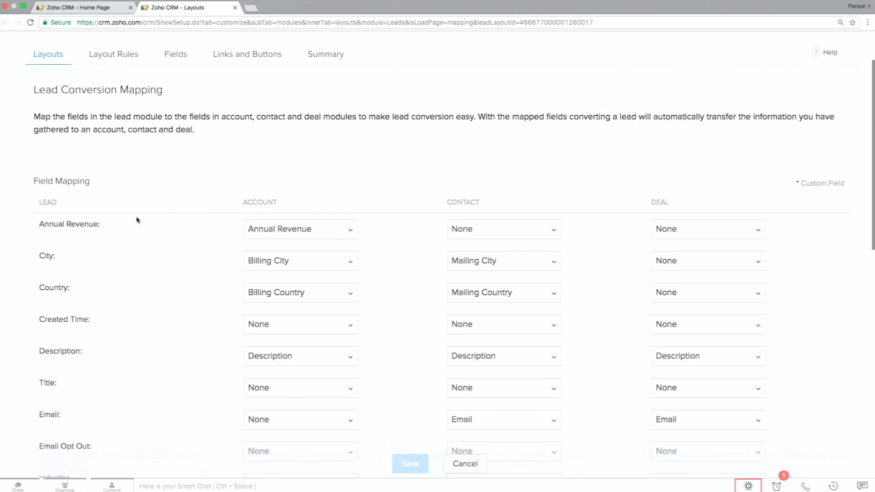
pyautogui.scroll(-3, 136, 220)
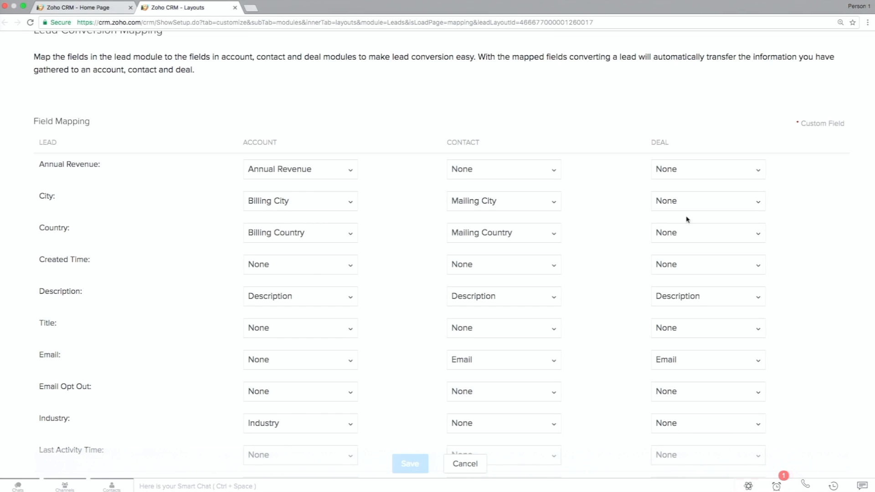
pyautogui.scroll(-5, 687, 220)
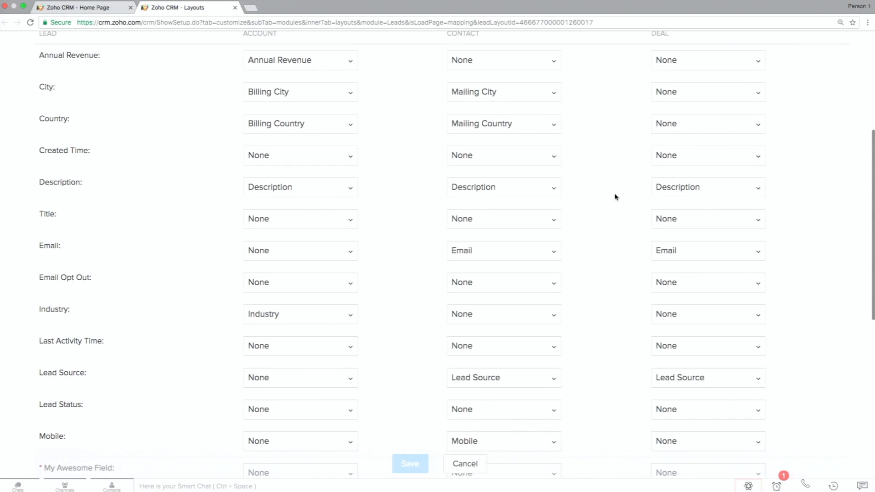
pyautogui.scroll(-4, 615, 195)
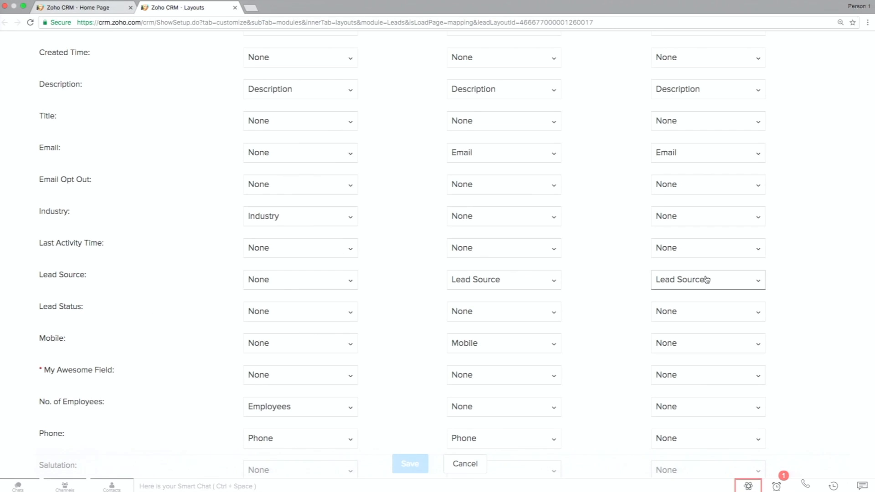
pyautogui.scroll(-7, 706, 279)
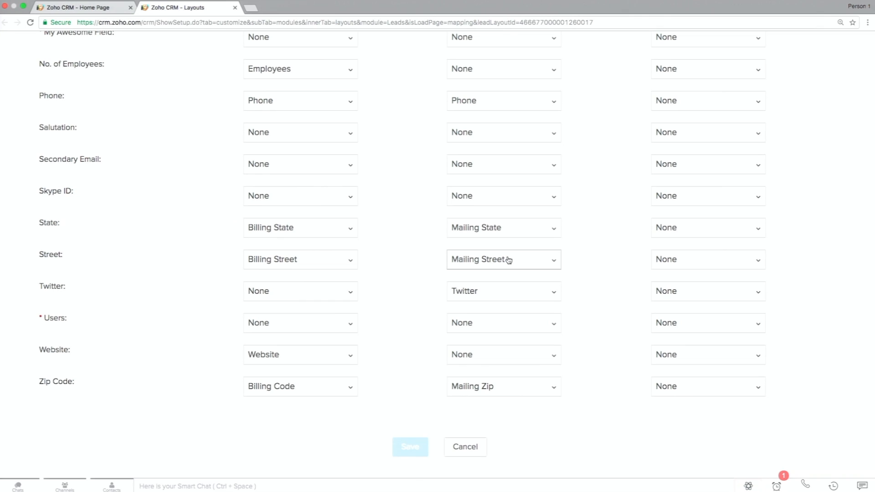
pyautogui.click(350, 296)
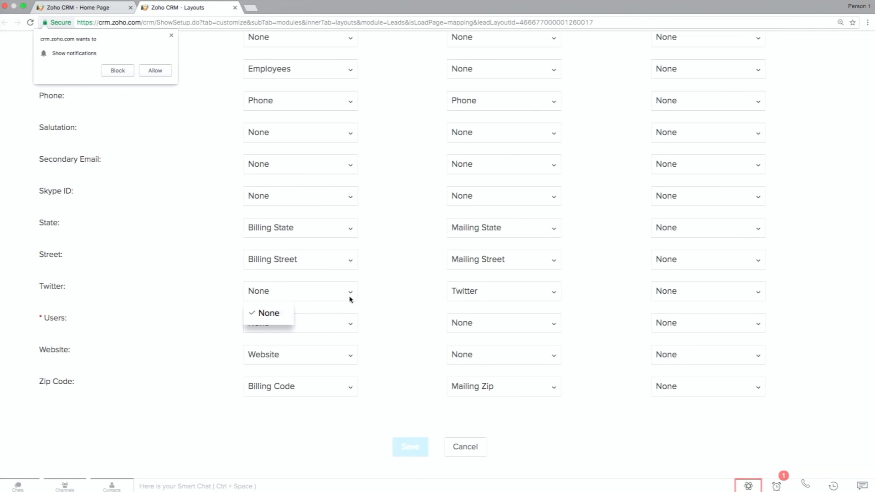
pyautogui.click(171, 35)
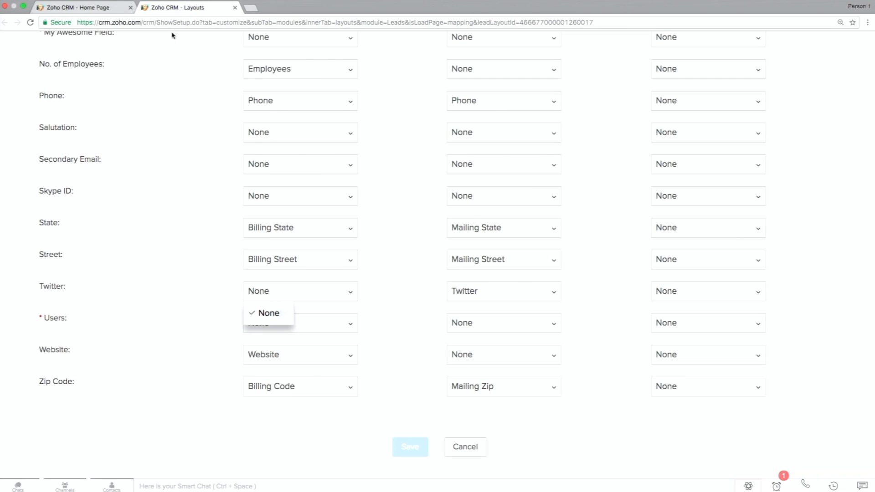
pyautogui.click(373, 321)
pyautogui.scroll(15, 392, 324)
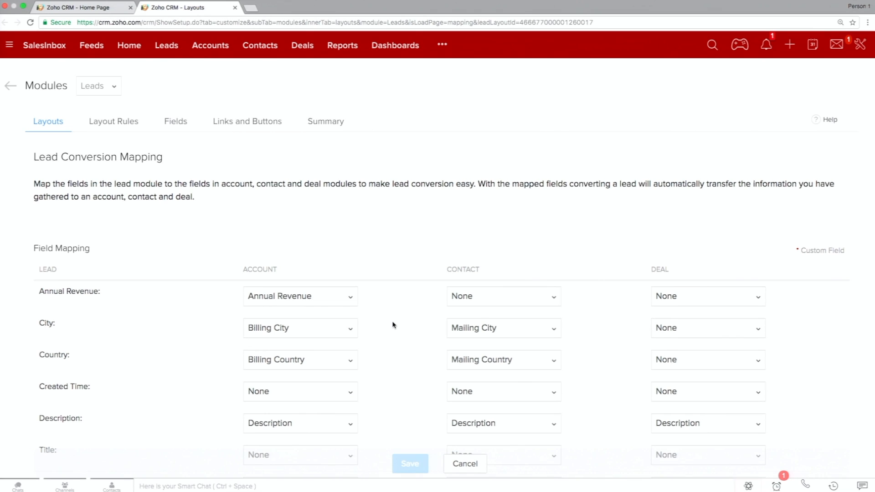
pyautogui.click(235, 8)
# In the Leads list, select the two Health Net Inc leads, check the available bulk actions, and clear the selection.
pyautogui.click(166, 45)
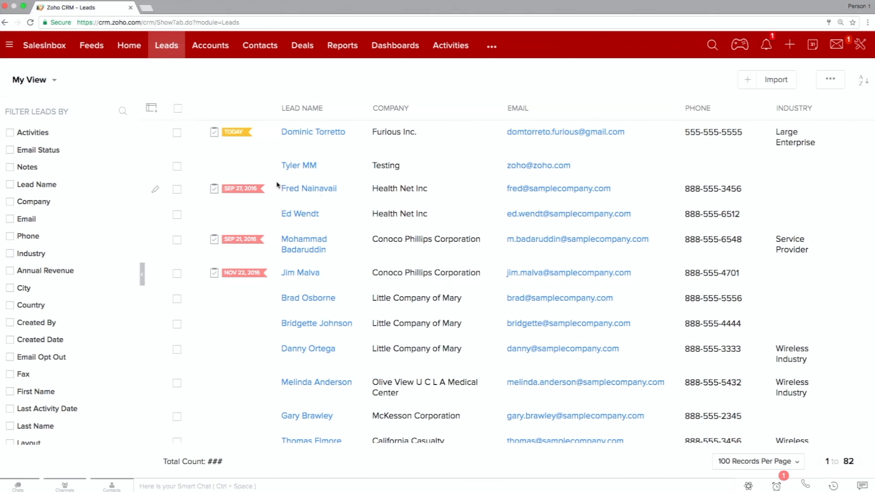
pyautogui.click(177, 215)
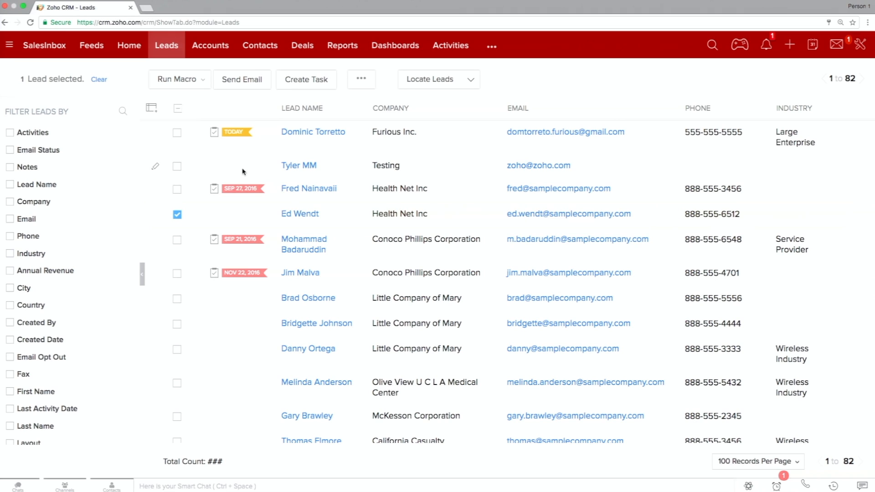
pyautogui.click(177, 215)
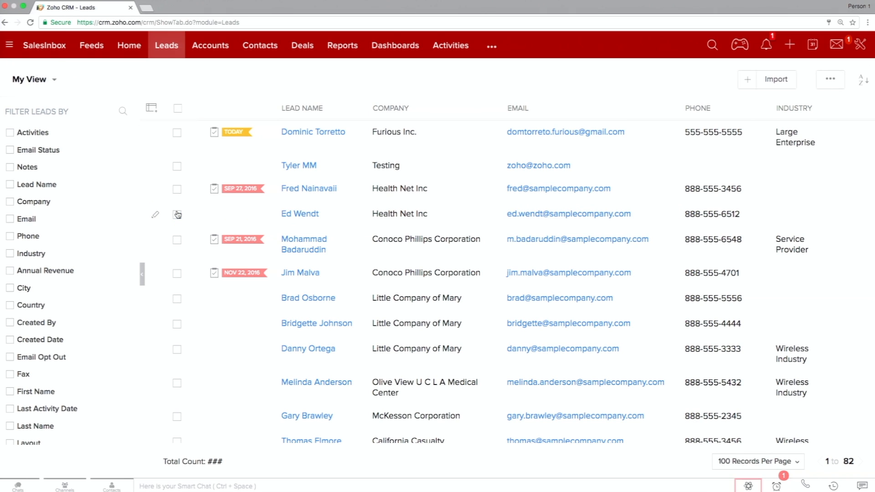
pyautogui.click(178, 215)
pyautogui.click(177, 189)
pyautogui.click(360, 79)
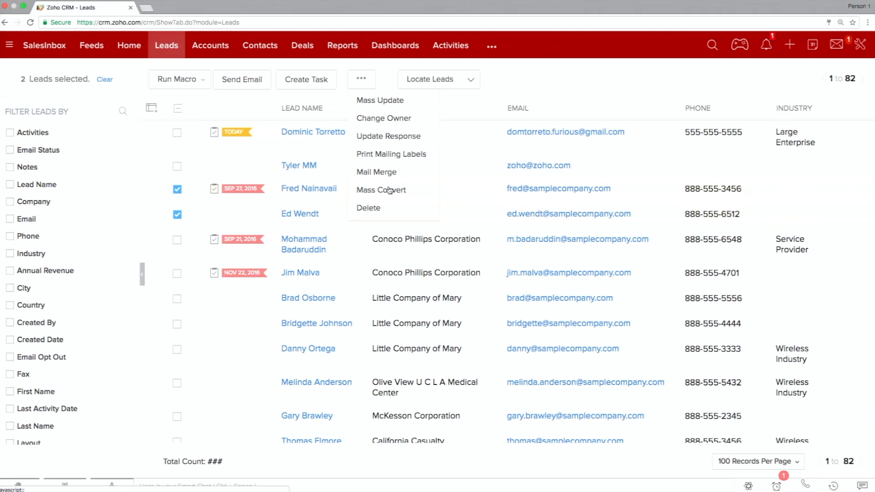
pyautogui.click(177, 189)
pyautogui.click(177, 216)
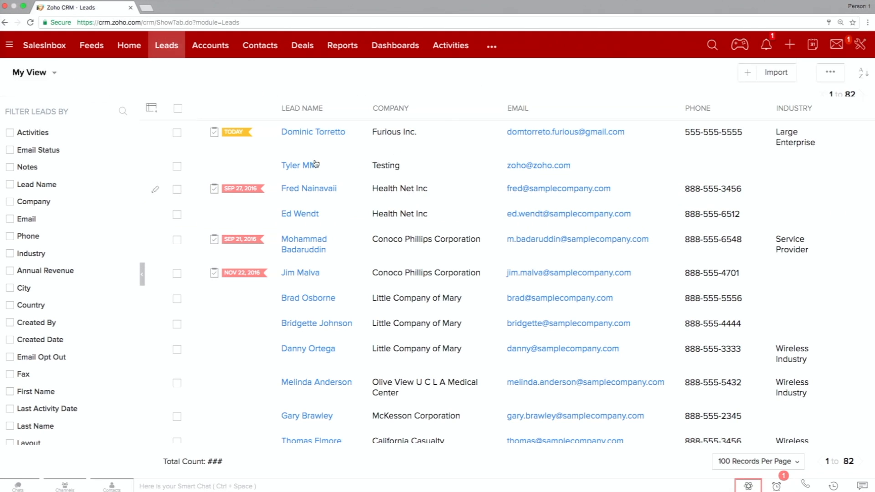
# Start converting the Furious Inc. lead and include a new deal for its account.
pyautogui.click(340, 136)
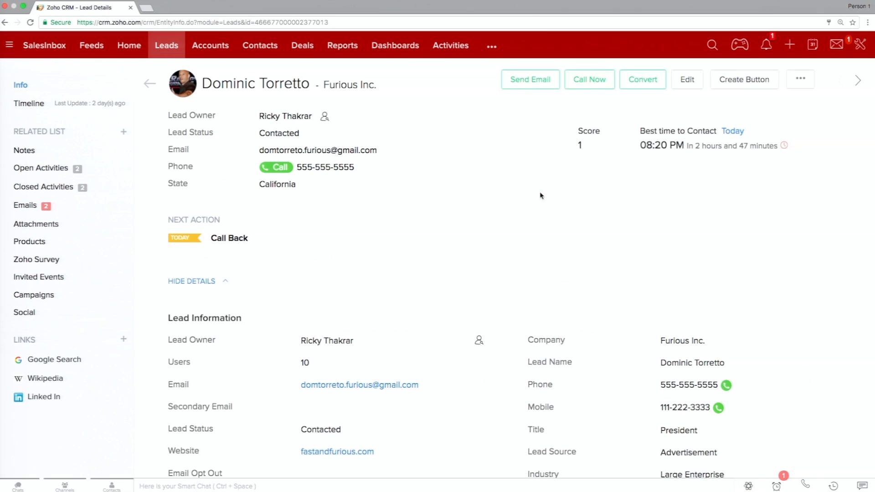
pyautogui.click(644, 86)
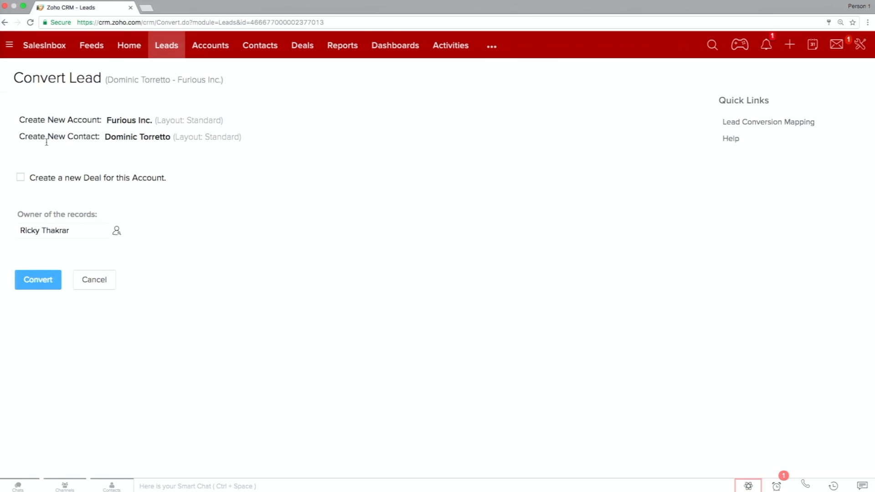
pyautogui.click(21, 180)
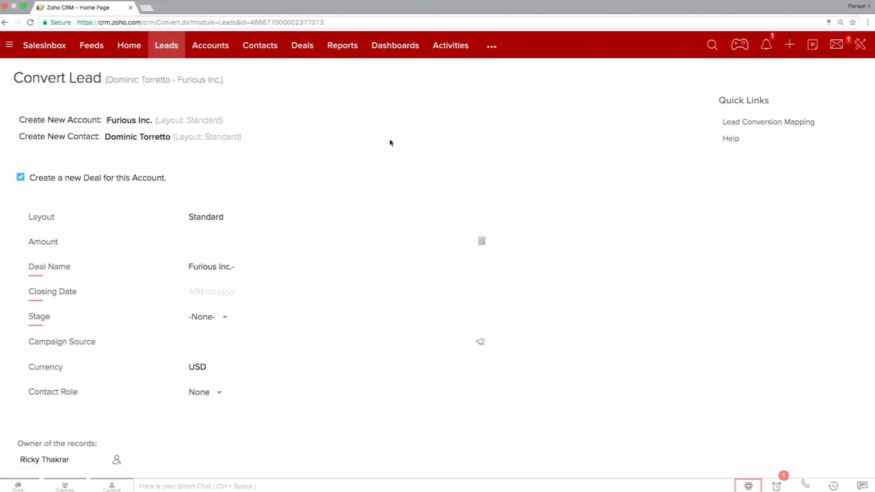
# Give the new deal an amount of 1000, stage Qualification and closing date 05/19/2017, and convert the Furious Inc. lead.
pyautogui.click(237, 265)
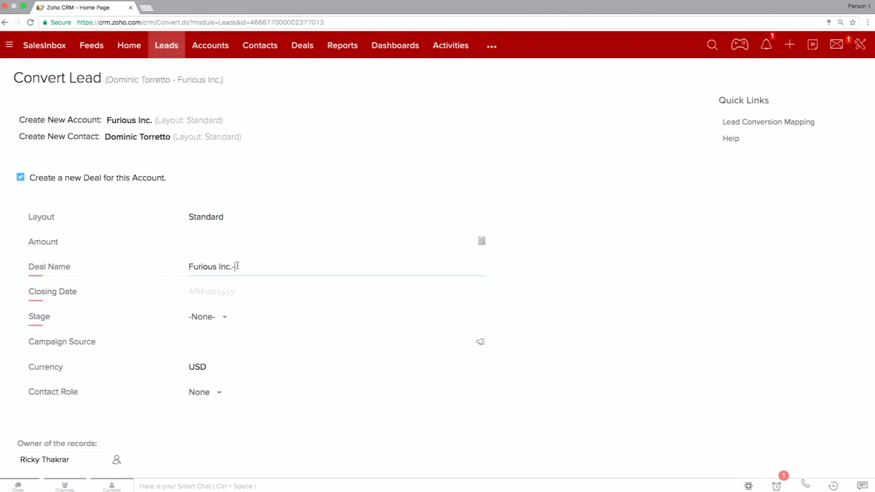
pyautogui.click(258, 238)
pyautogui.write('1000')
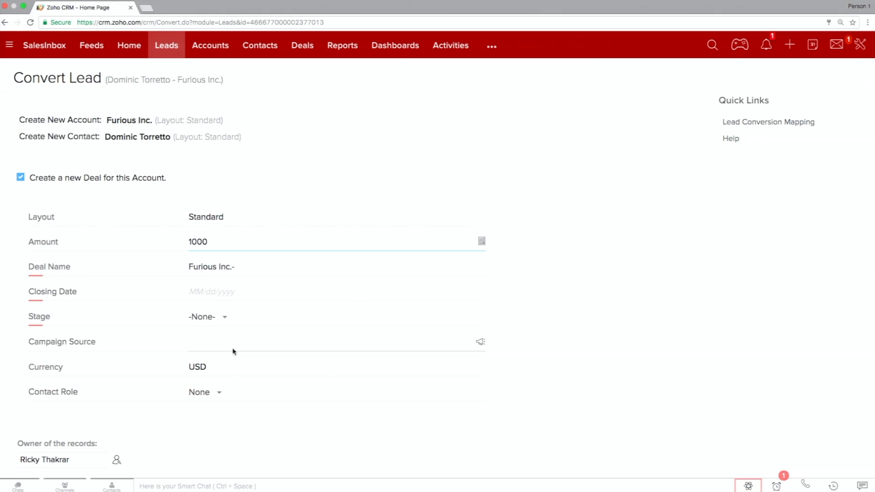
pyautogui.click(223, 317)
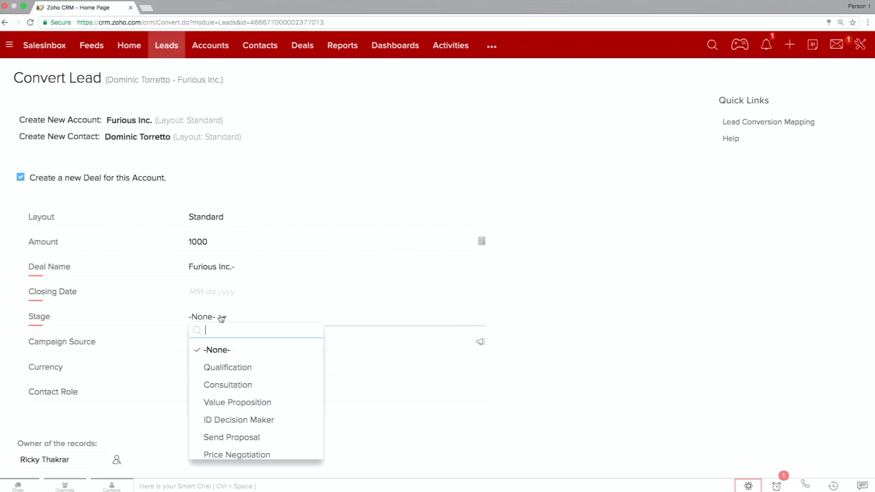
pyautogui.click(220, 366)
pyautogui.click(230, 293)
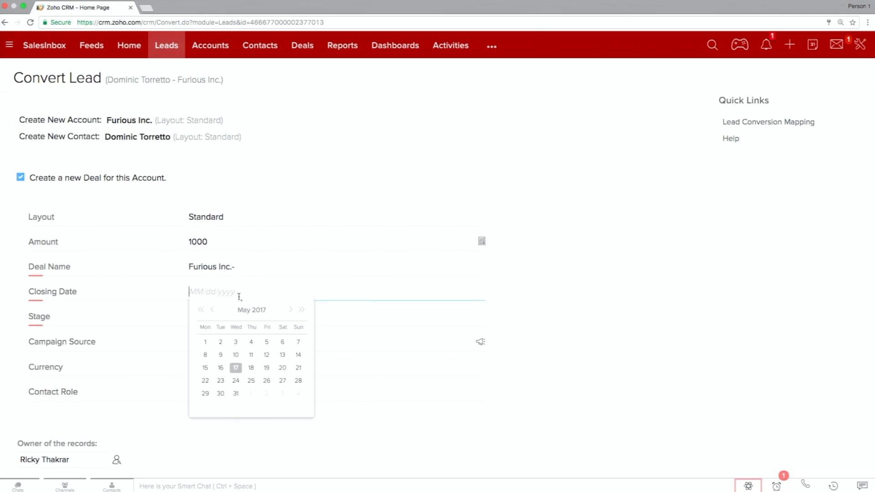
pyautogui.click(268, 370)
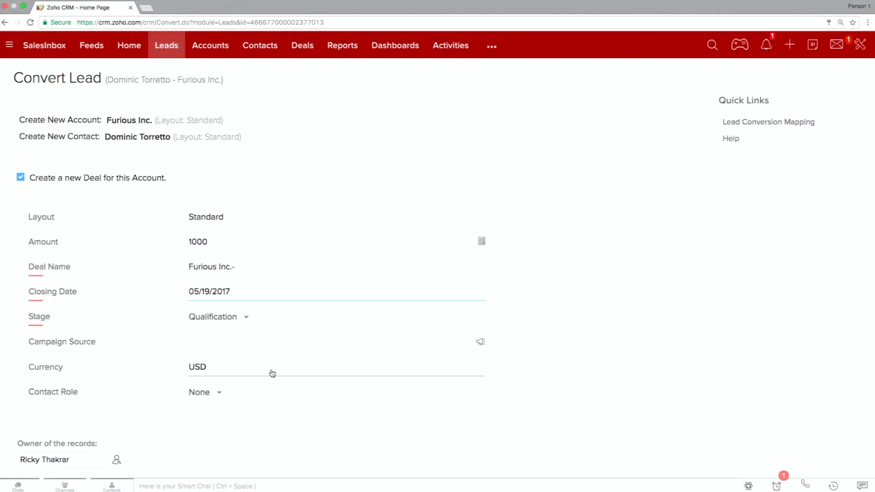
pyautogui.scroll(-3, 290, 285)
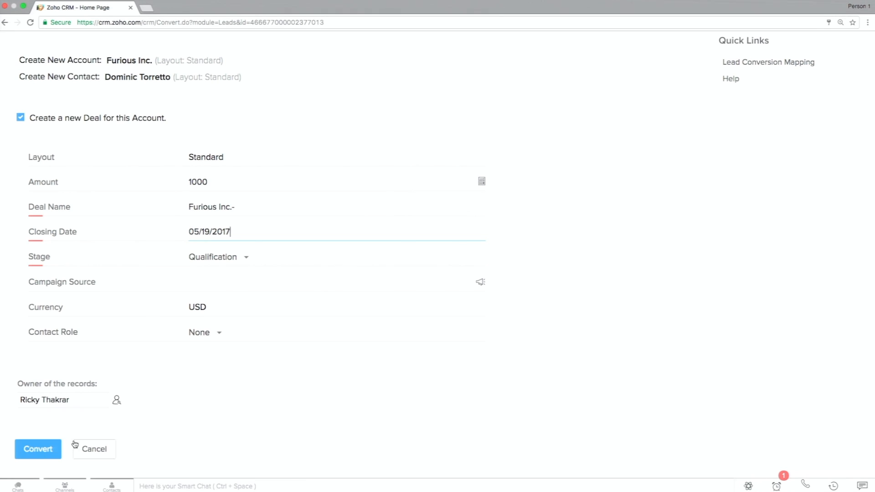
pyautogui.click(52, 452)
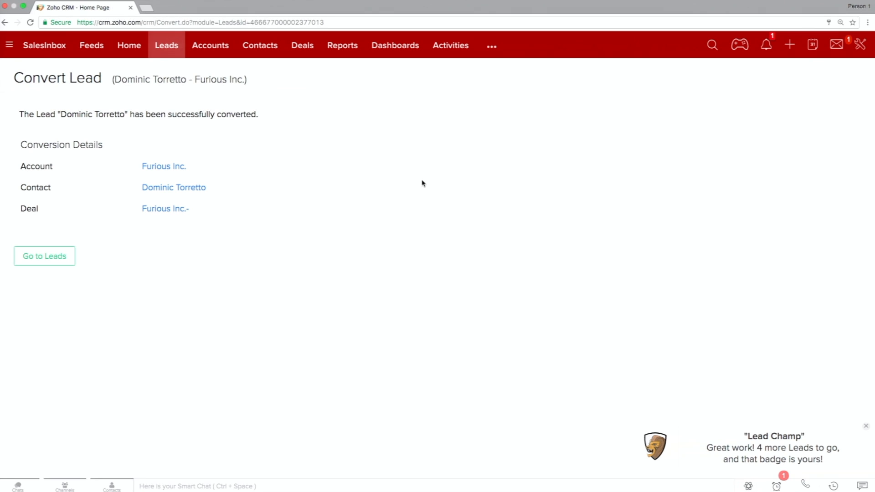
# Return to the Leads list, search its views for "con" and switch to the Converted Leads view.
pyautogui.click(173, 57)
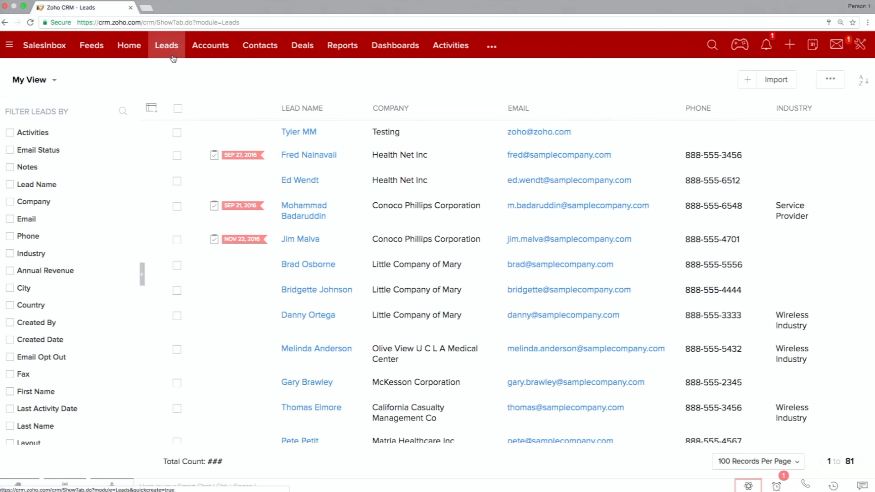
pyautogui.click(53, 86)
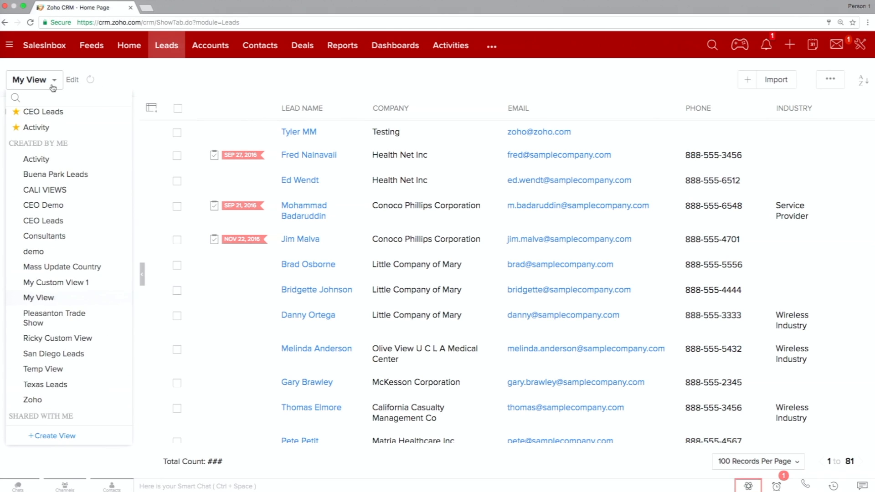
pyautogui.write('ci')
pyautogui.press('BackSpace')
pyautogui.press('BackSpace')
pyautogui.write('con')
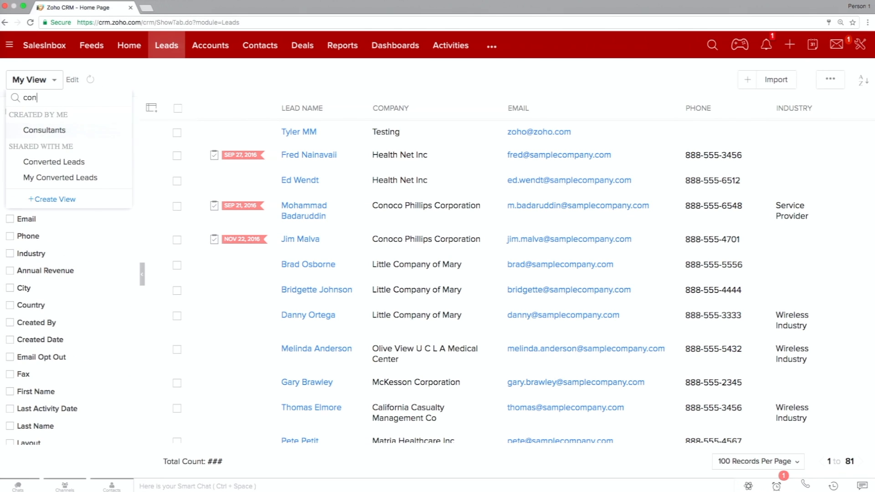
pyautogui.click(44, 162)
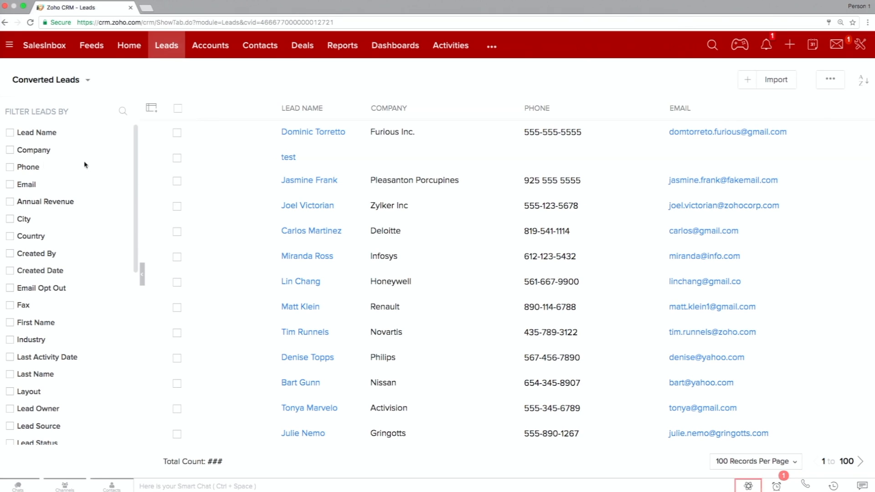
# Open the converted Furious Inc. lead's conversion details and go to the contact record created from it.
pyautogui.click(305, 134)
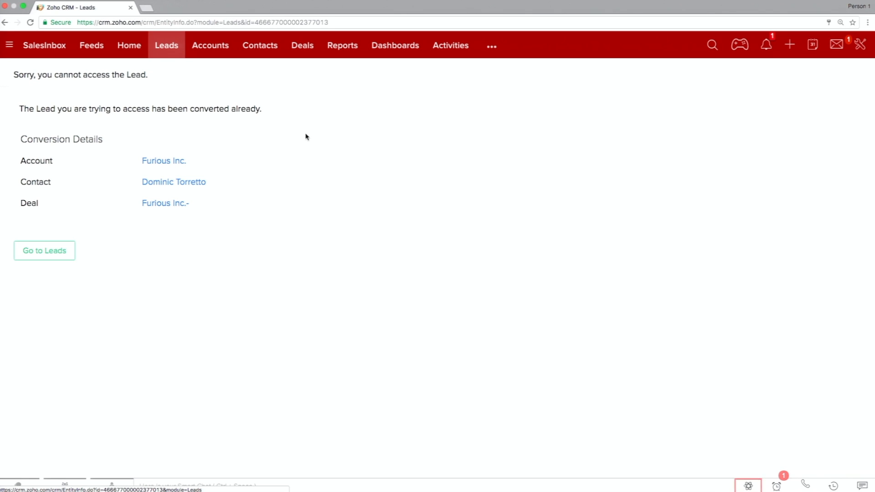
pyautogui.click(174, 183)
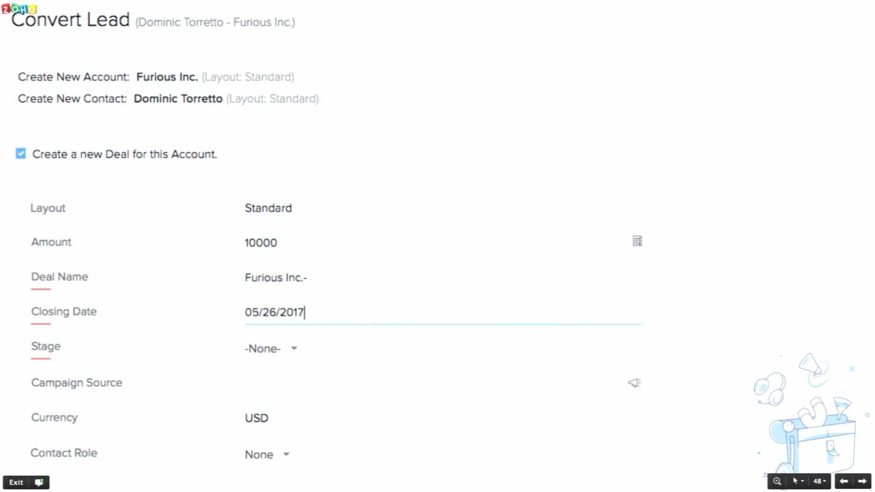
pyautogui.press('Right')
pyautogui.press('Right')
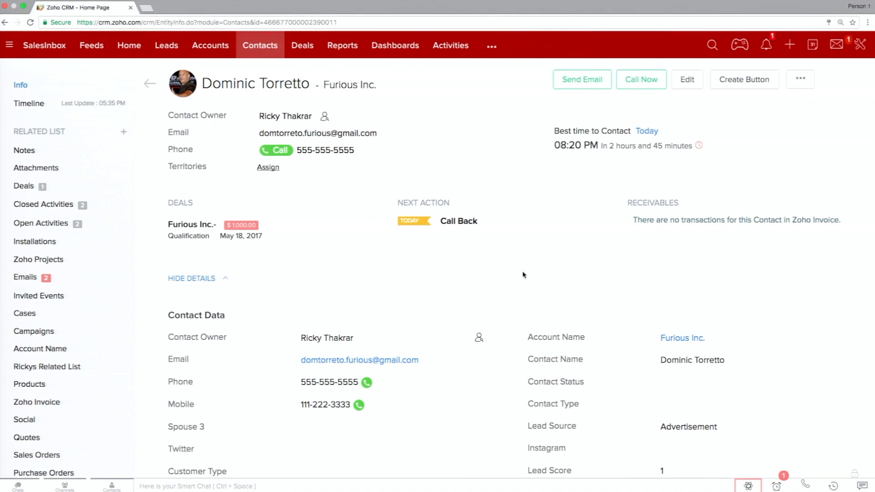
# Open the contact's Furious Inc. account and add a second contact to it, entering the person's first and last name and saving.
pyautogui.click(340, 87)
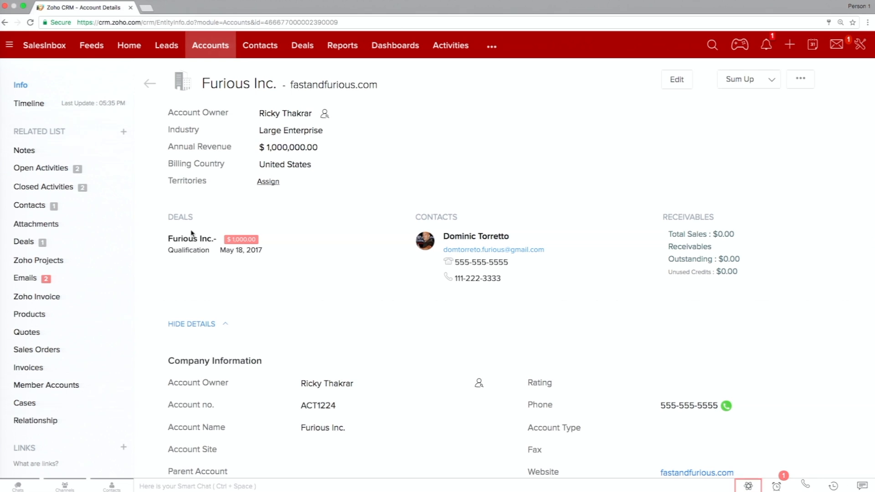
pyautogui.click(124, 207)
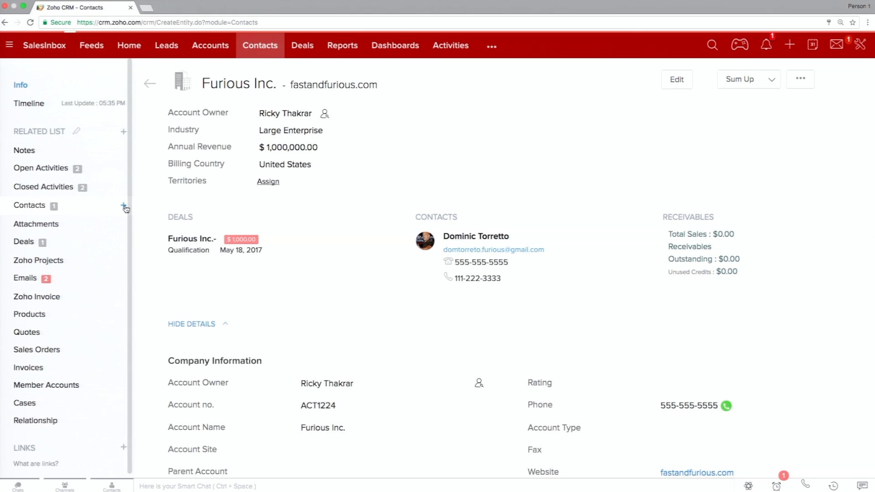
pyautogui.write('Luke')
pyautogui.press('Tab')
pyautogui.write('Hobbs')
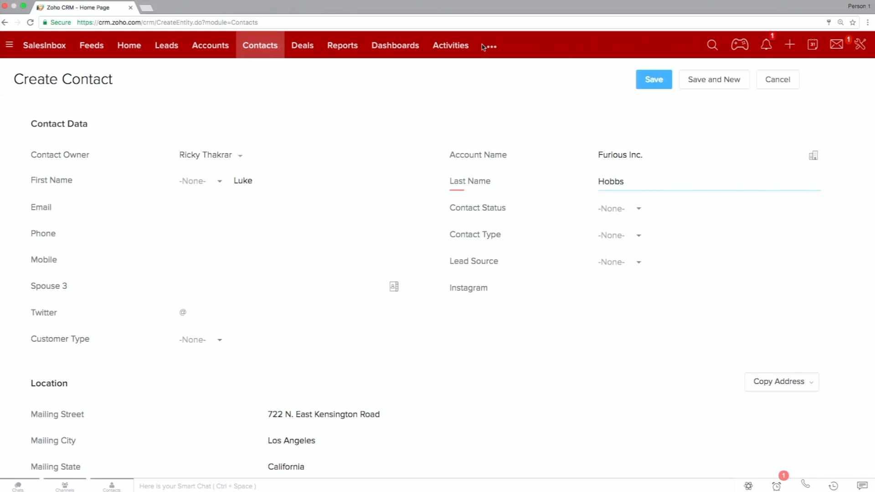
pyautogui.click(643, 79)
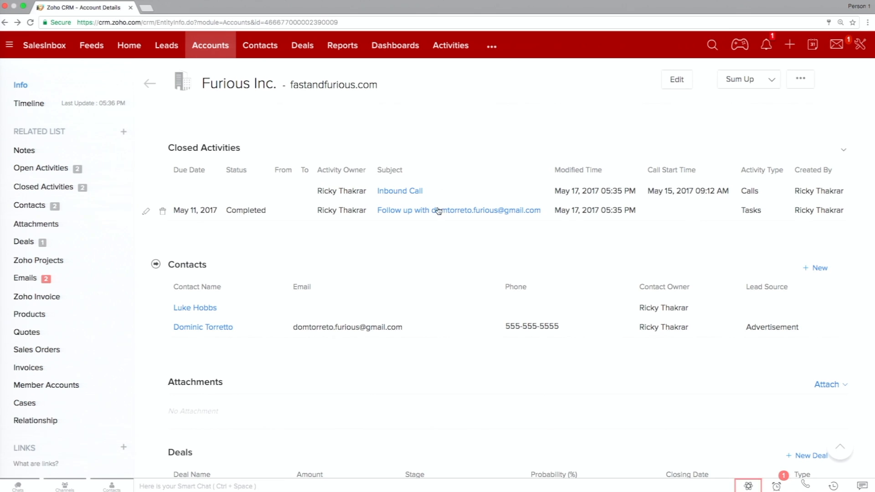
pyautogui.scroll(15, 381, 331)
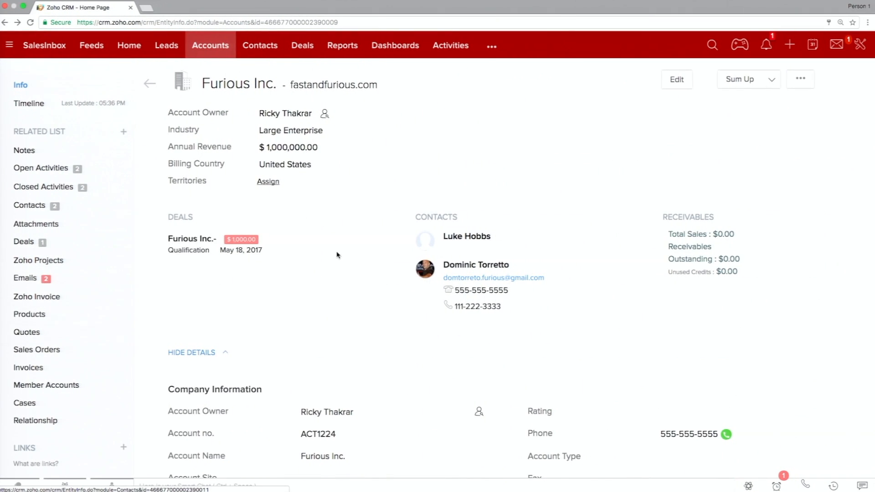
# Create a member account named Fast Co. under Furious Inc. and save it.
pyautogui.scroll(-2, 338, 255)
pyautogui.scroll(-3, 337, 255)
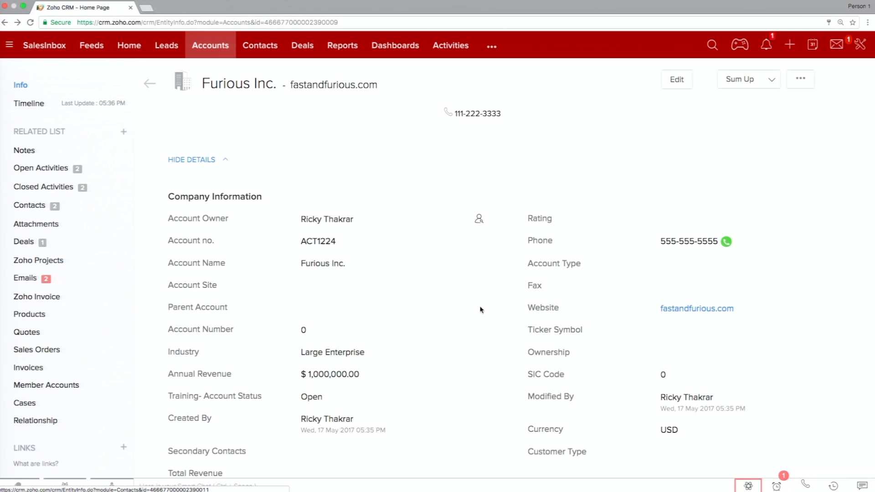
pyautogui.click(67, 387)
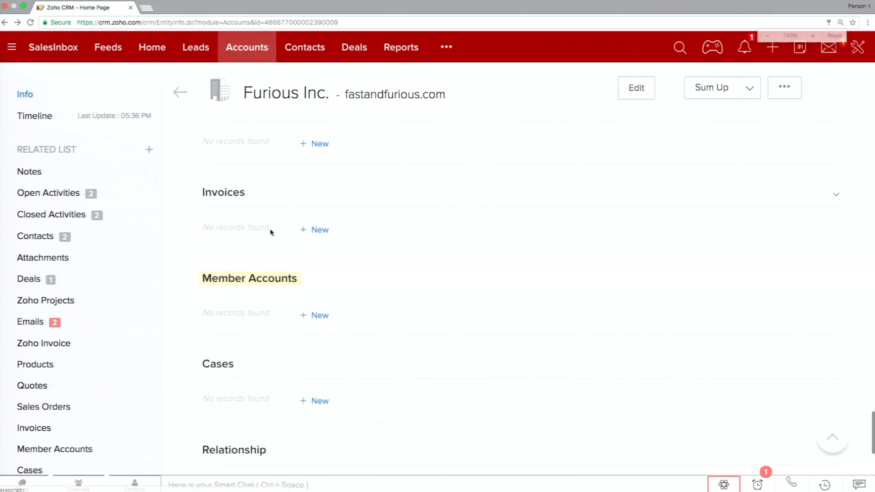
pyautogui.click(315, 315)
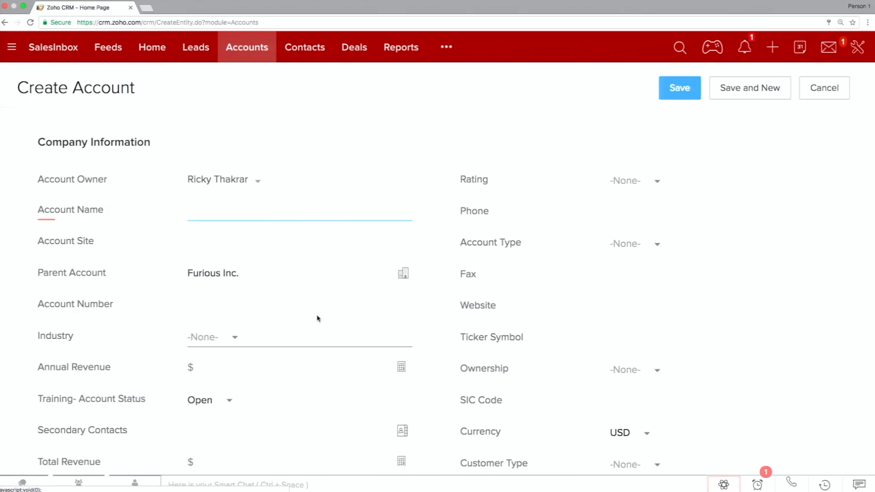
pyautogui.write('Fast Co.')
pyautogui.click(674, 95)
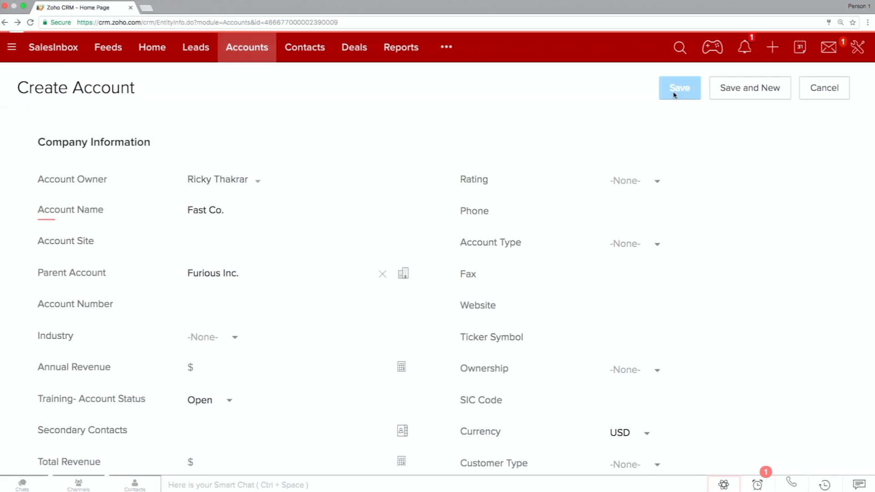
# Open Fast Co. from the Furious Inc. member accounts and follow its parent account link back to Furious Inc.
pyautogui.scroll(-10, 492, 199)
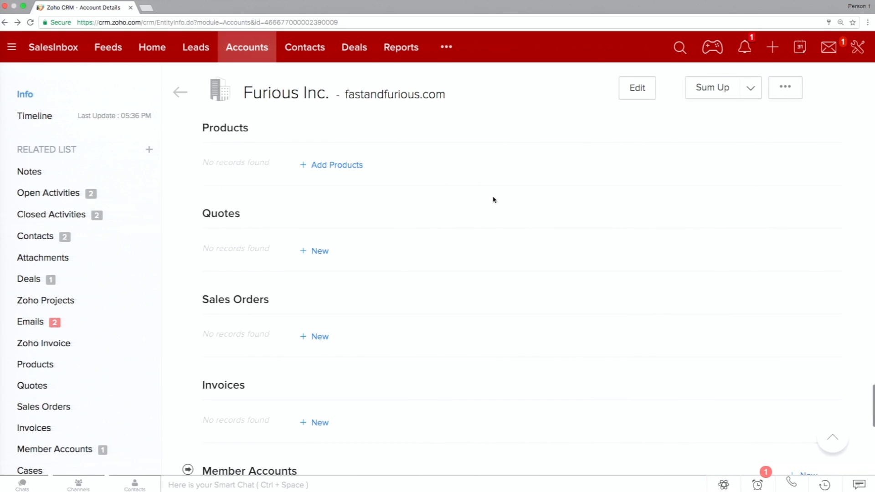
pyautogui.scroll(-5, 441, 287)
pyautogui.click(386, 319)
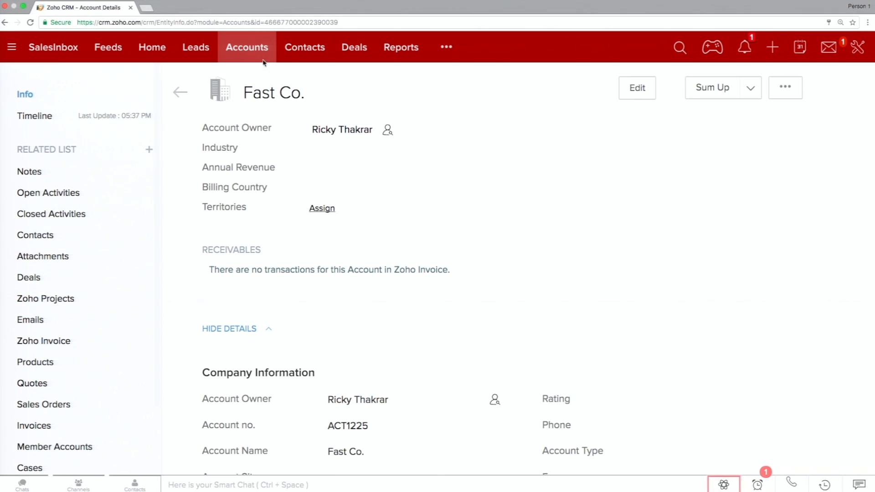
pyautogui.scroll(-5, 320, 323)
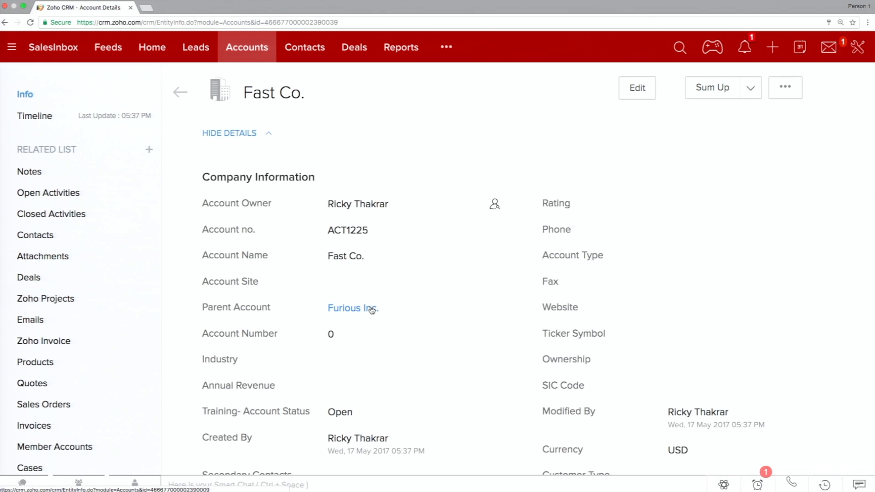
pyautogui.click(369, 308)
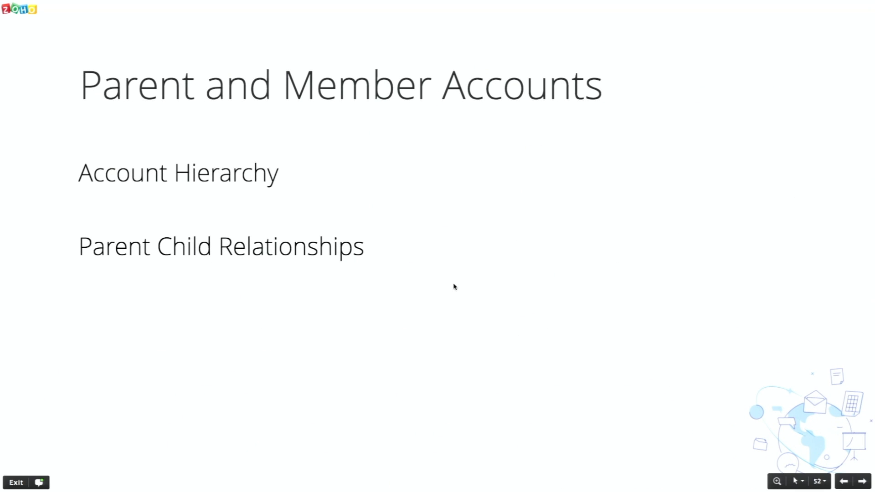
pyautogui.press('Right')
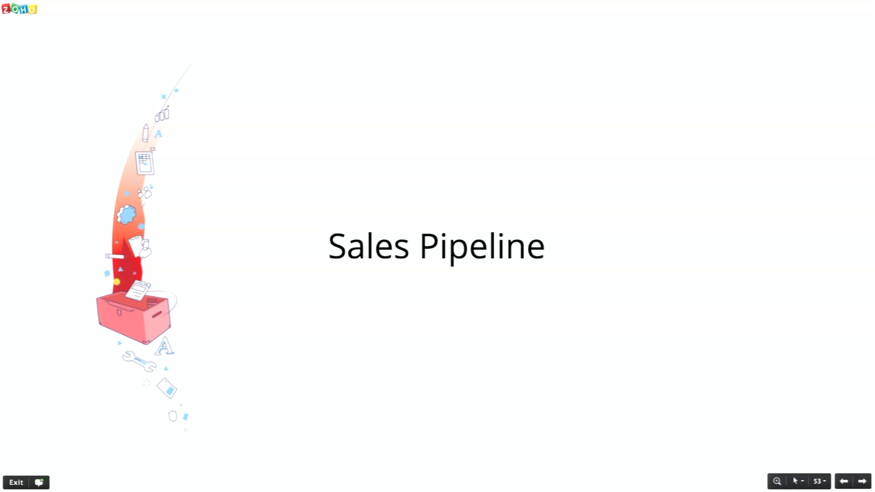
pyautogui.press('Right')
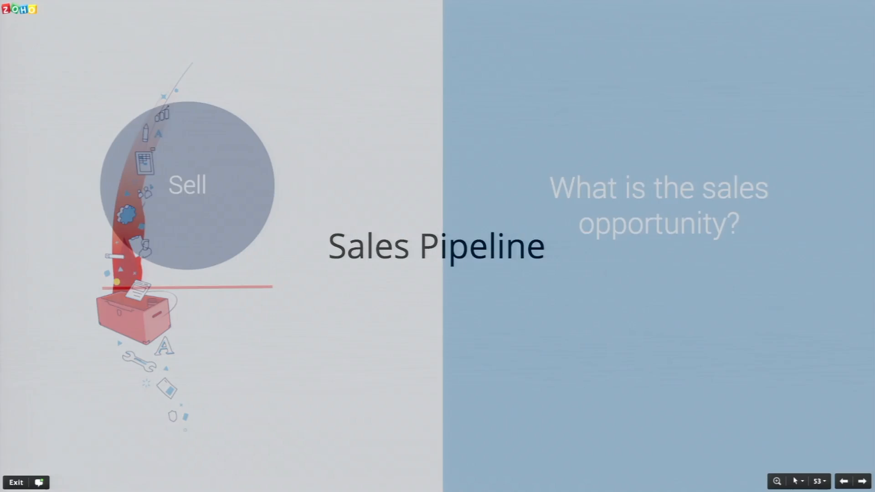
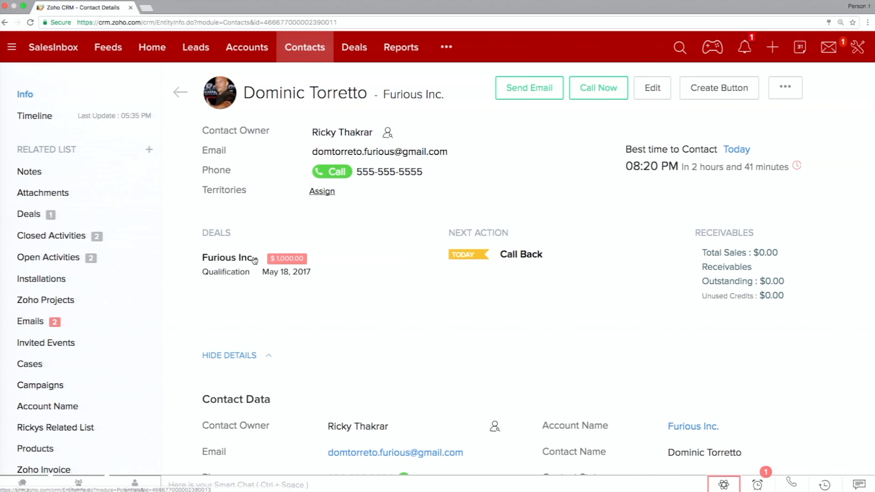
# Review the contact's related deals and closed activities and return to the contact's overview.
pyautogui.click(55, 222)
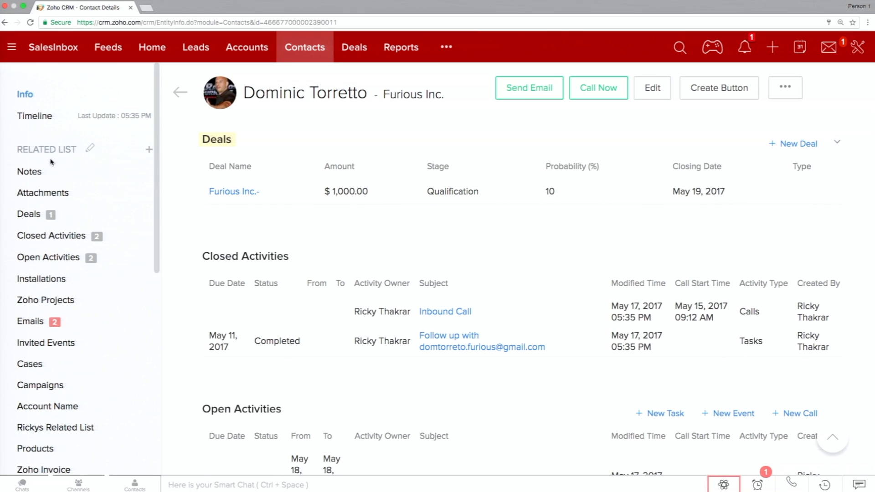
pyautogui.click(33, 94)
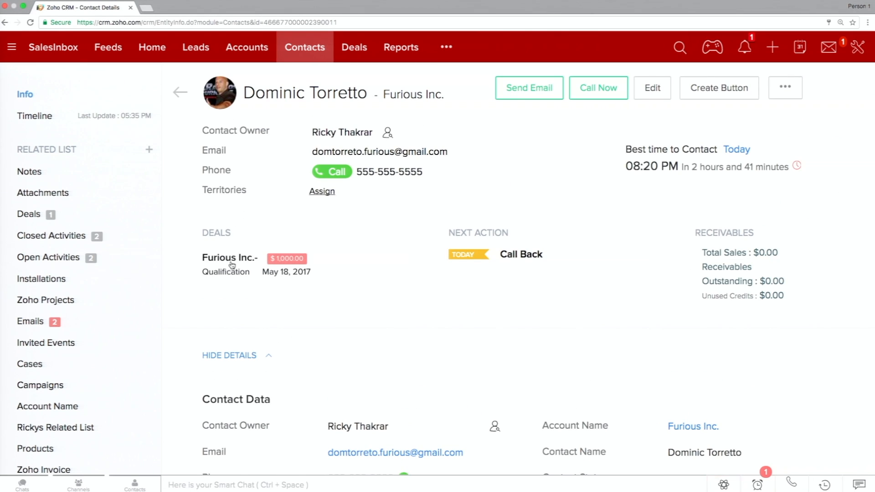
# List the deals in the My Deals view and open the Furious Inc. deal.
pyautogui.click(351, 53)
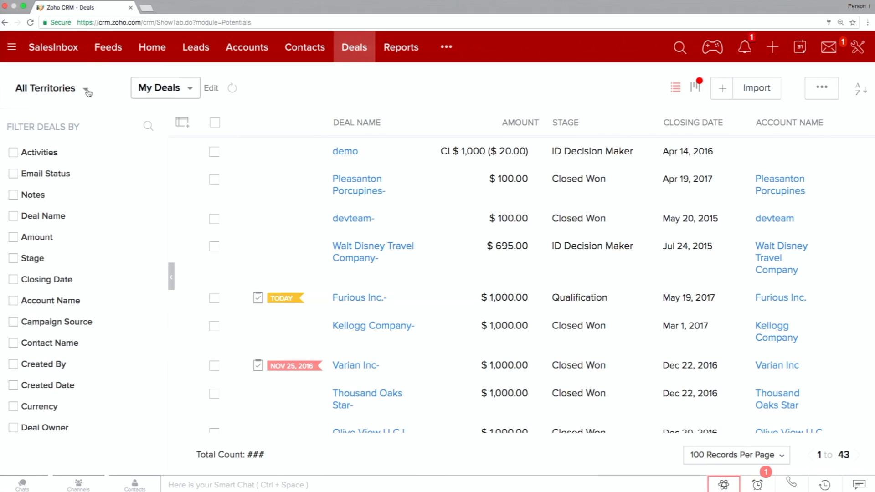
pyautogui.click(188, 92)
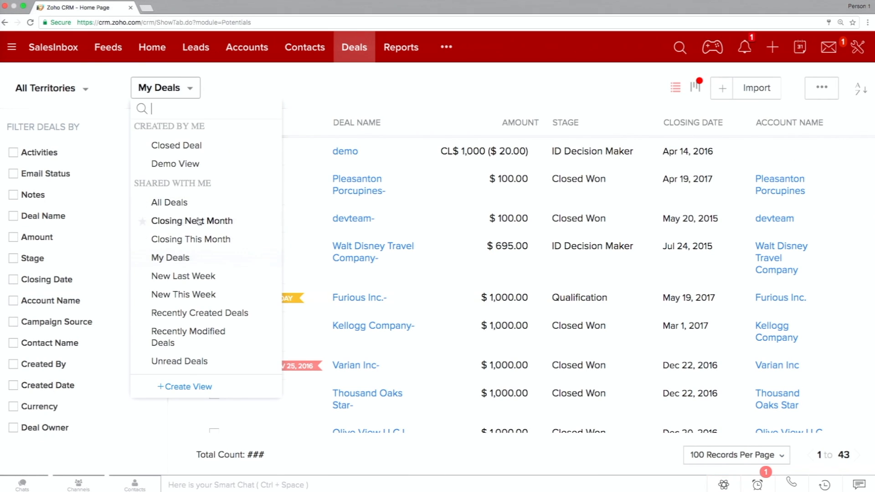
pyautogui.click(186, 254)
pyautogui.click(342, 153)
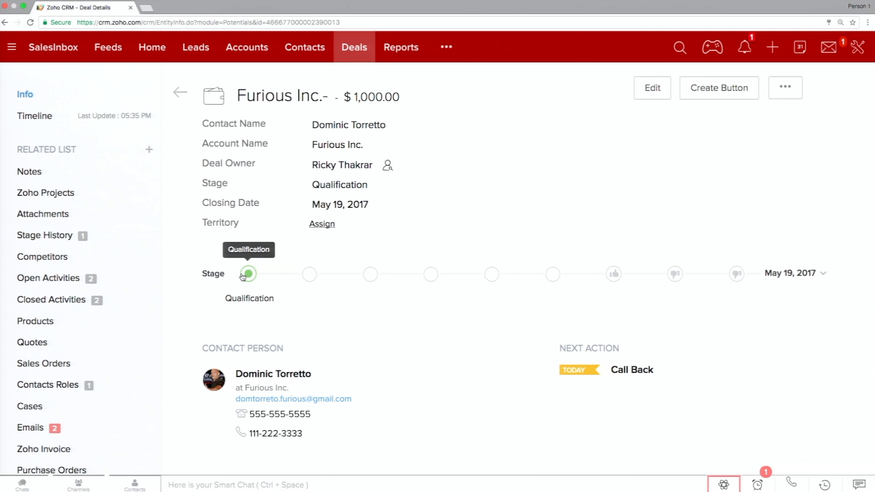
# Advance the Furious Inc. deal's stage to Consultation and on to Value Proposition.
pyautogui.click(310, 275)
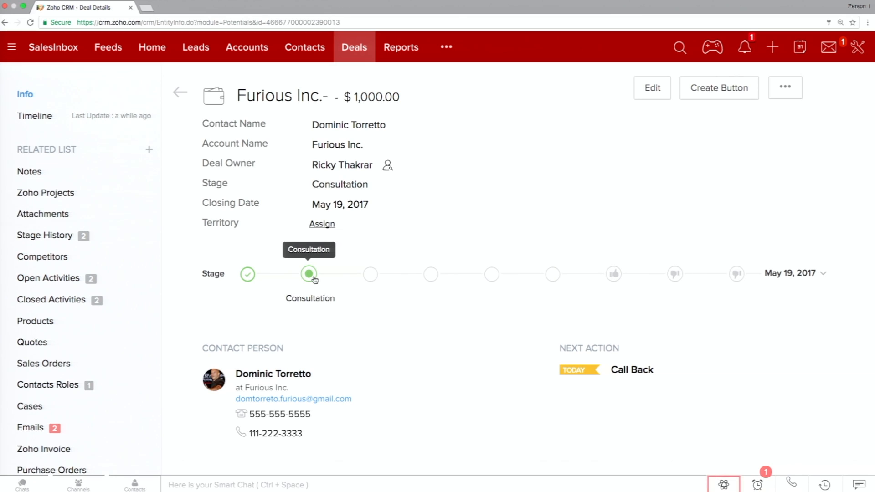
pyautogui.click(371, 276)
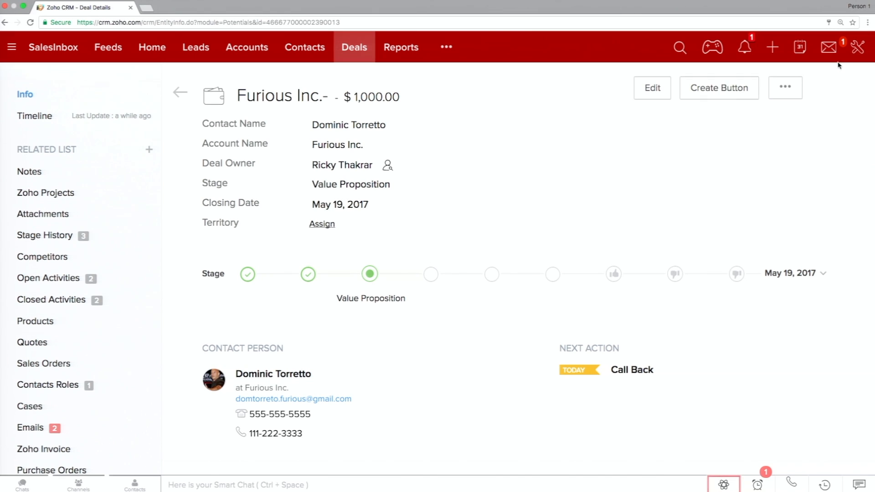
# Open the Stage-Probability Mapping of the Deals module in the CRM setup and enlarge it for reading.
pyautogui.click(857, 51)
pyautogui.click(818, 78)
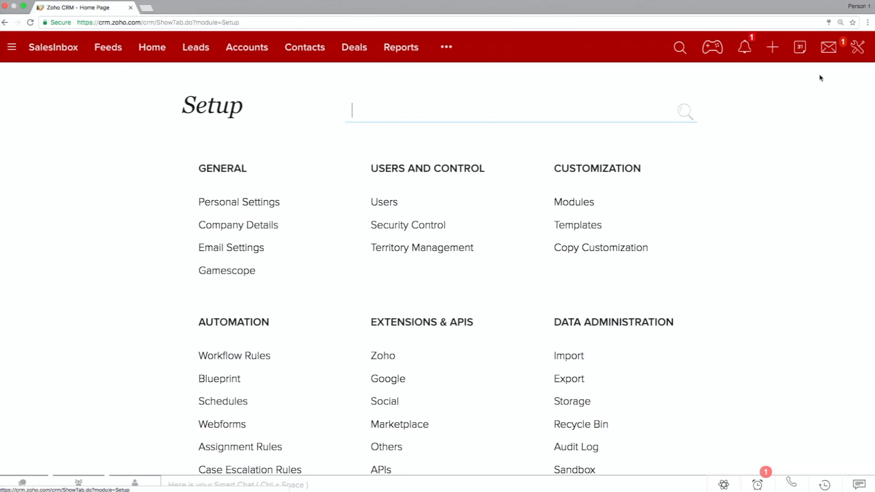
pyautogui.click(580, 203)
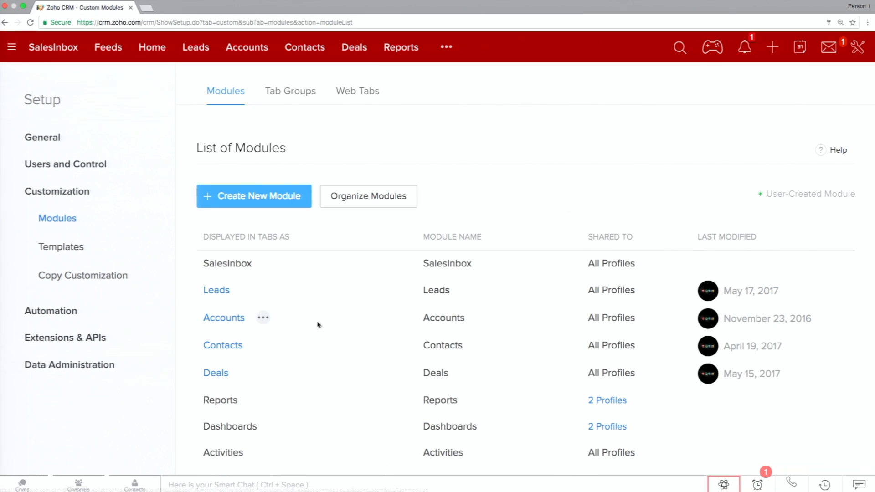
pyautogui.click(248, 372)
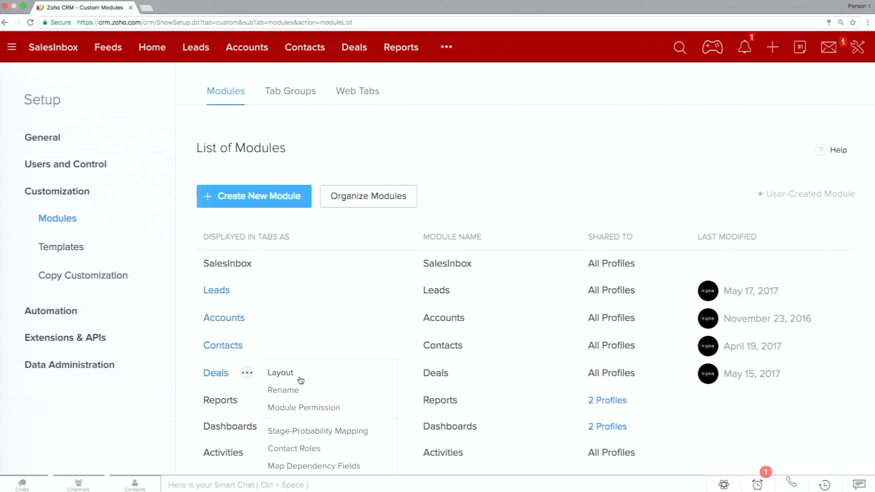
pyautogui.click(366, 435)
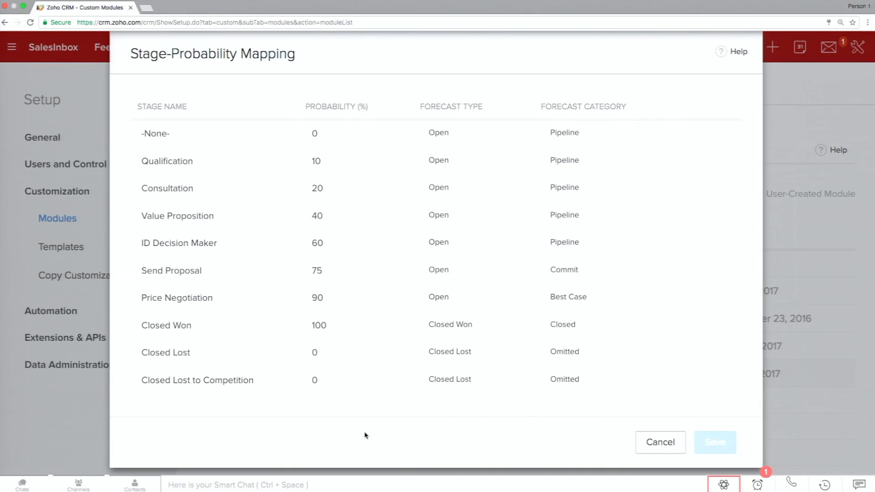
pyautogui.press('super+plus')
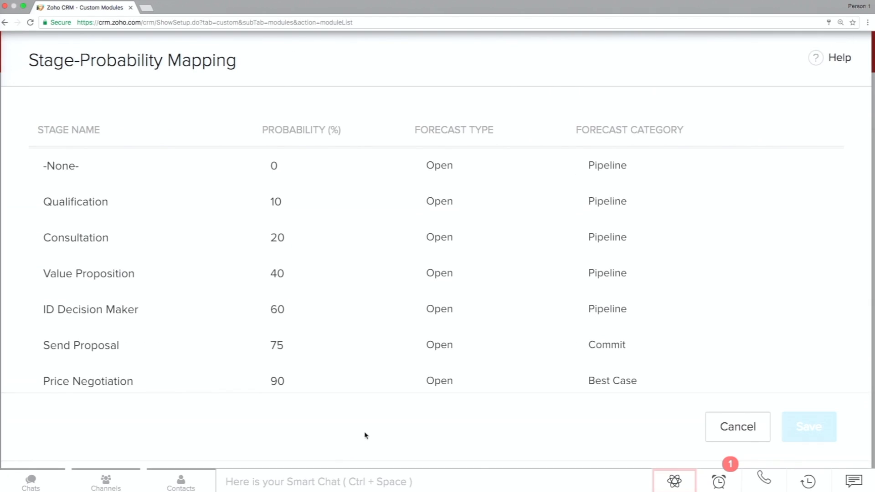
# Try Closed Won as the Qualification stage's forecast type and set it back to Open.
pyautogui.doubleClick(92, 198)
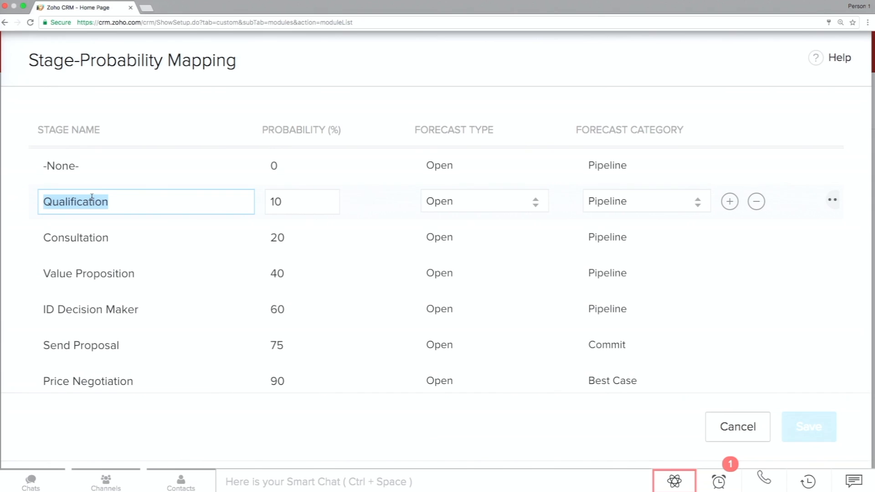
pyautogui.doubleClick(329, 200)
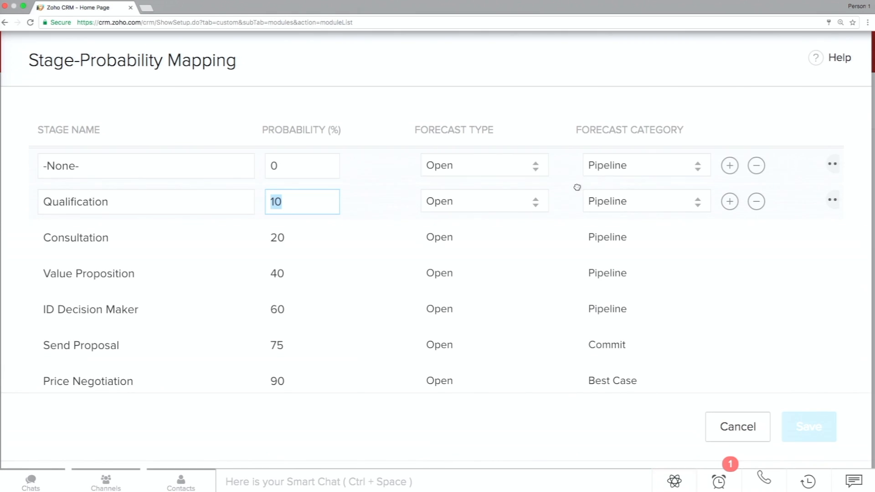
pyautogui.click(536, 203)
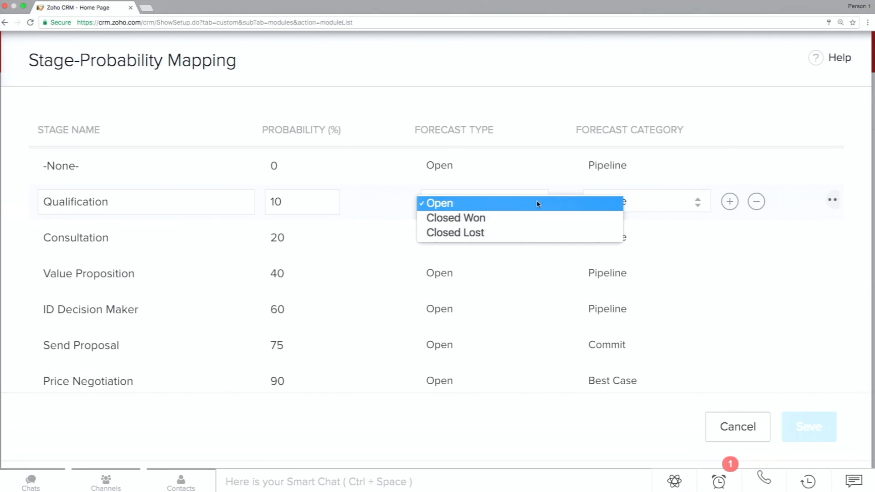
pyautogui.click(483, 217)
pyautogui.click(504, 202)
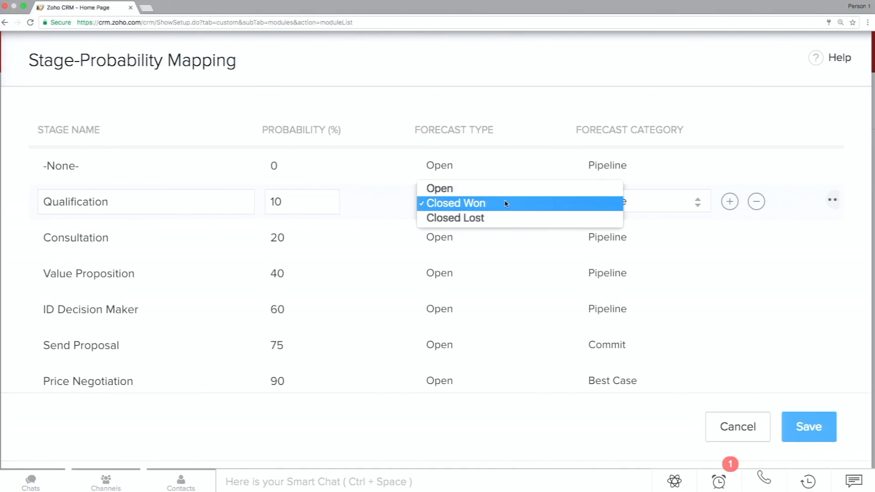
pyautogui.click(488, 193)
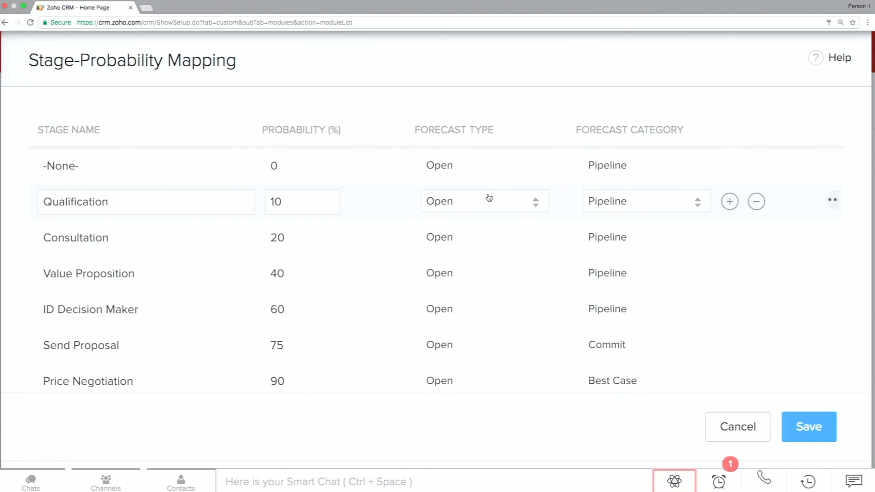
# Review the probabilities and forecast categories of all deal stages and close the mapping without saving.
pyautogui.scroll(-3, 482, 269)
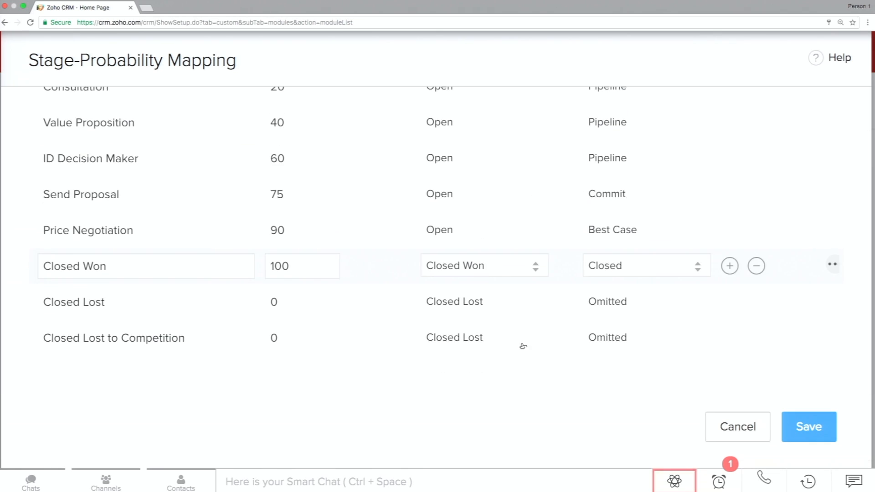
pyautogui.scroll(1, 512, 371)
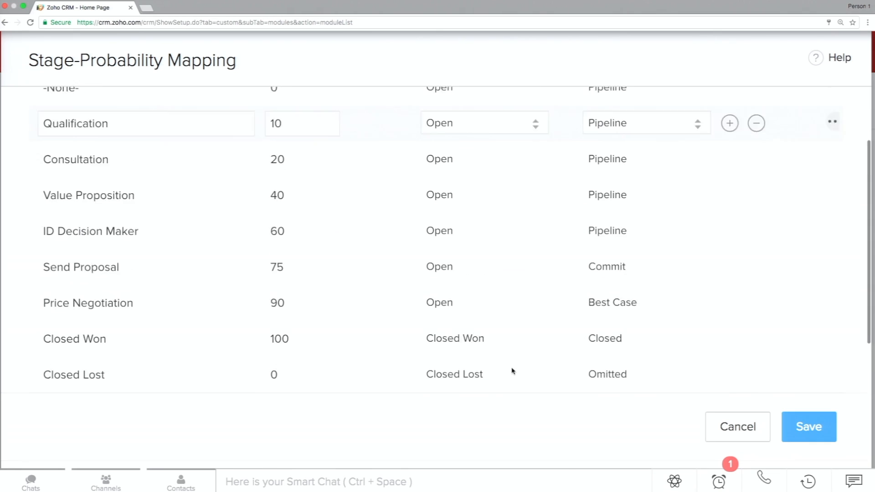
pyautogui.scroll(2, 512, 370)
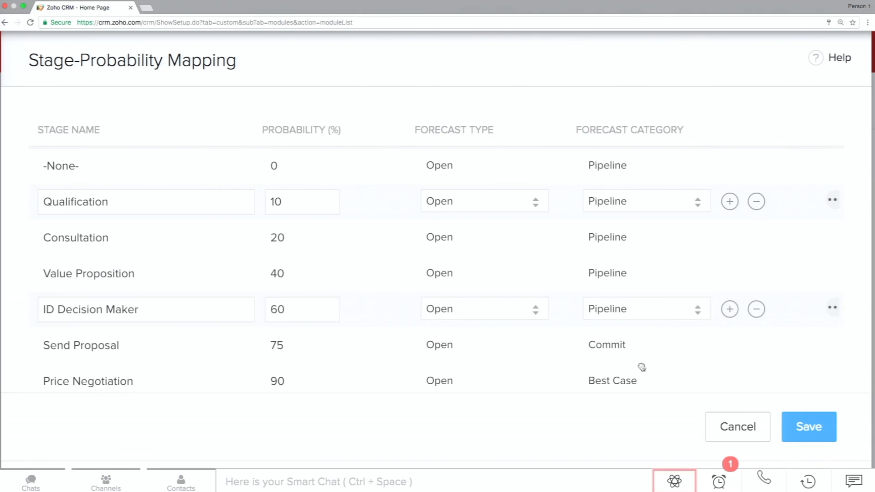
pyautogui.click(720, 427)
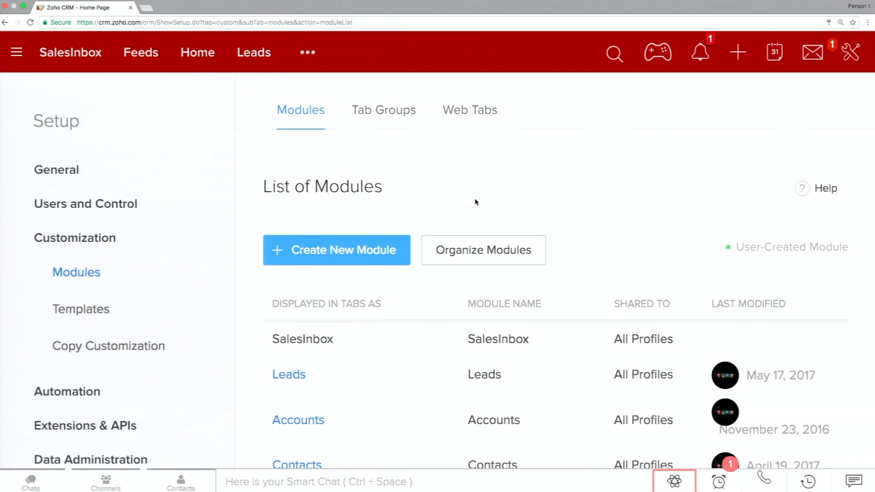
# Restore the normal page size and reopen the Furious Inc. deal from the recently viewed records.
pyautogui.hotkey('ctrl', '-')
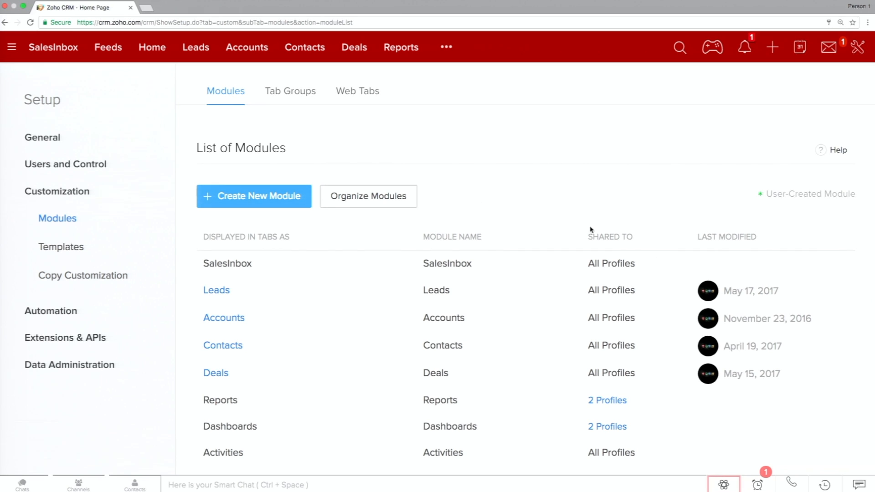
pyautogui.click(825, 486)
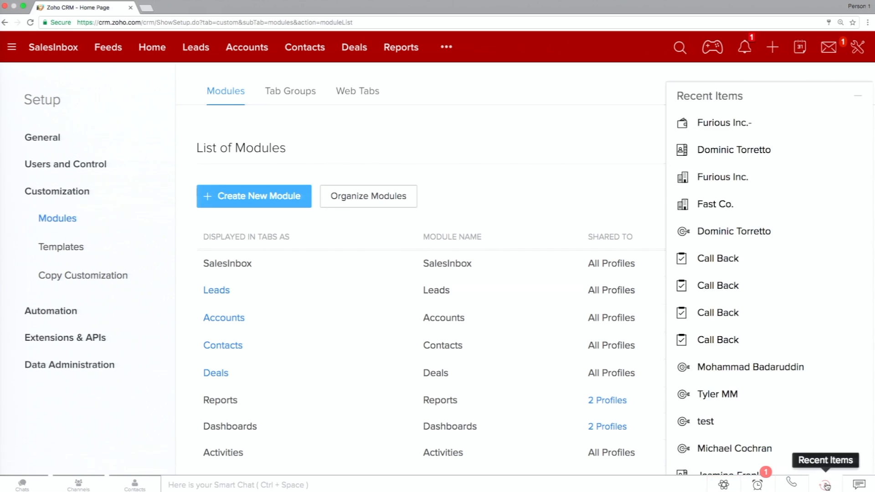
pyautogui.click(744, 130)
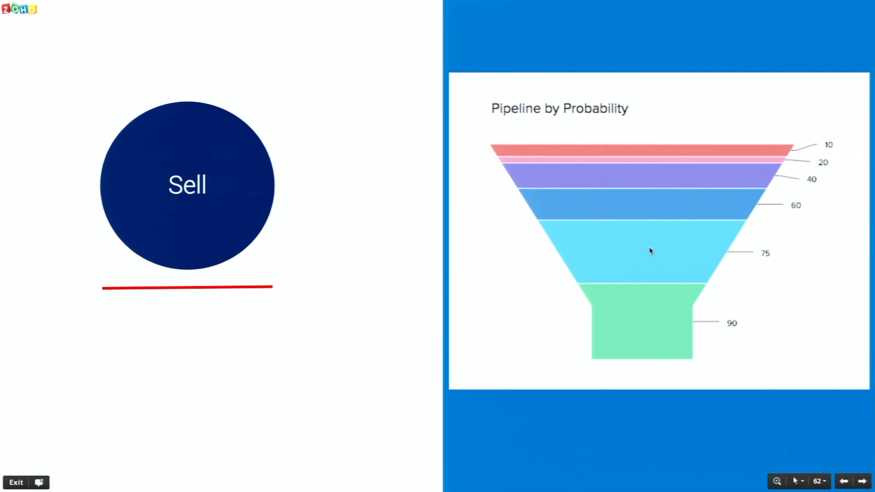
pyautogui.press('Right')
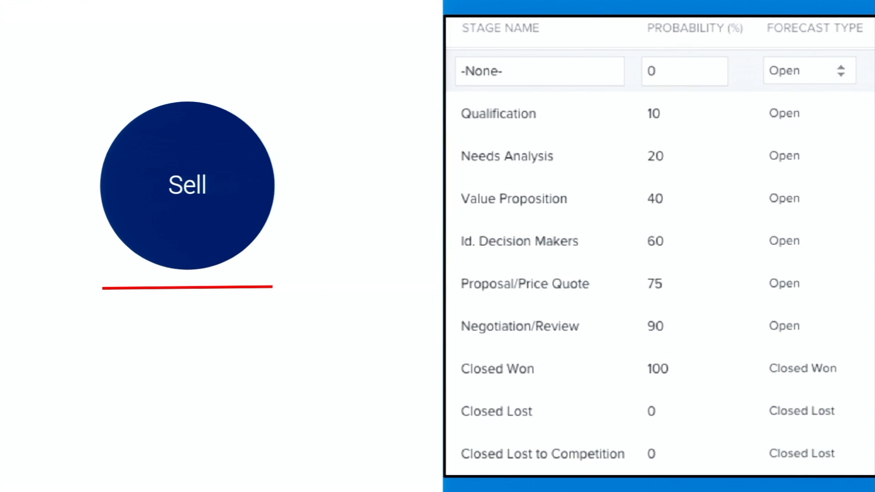
pyautogui.press('Right')
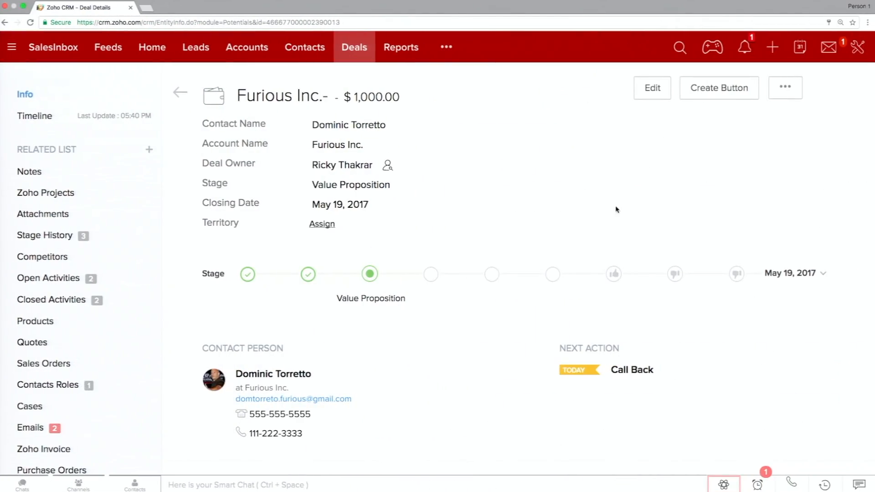
# Examine the deal's information and its stage history, checking probability, expected revenue and stage duration.
pyautogui.scroll(-15, 467, 218)
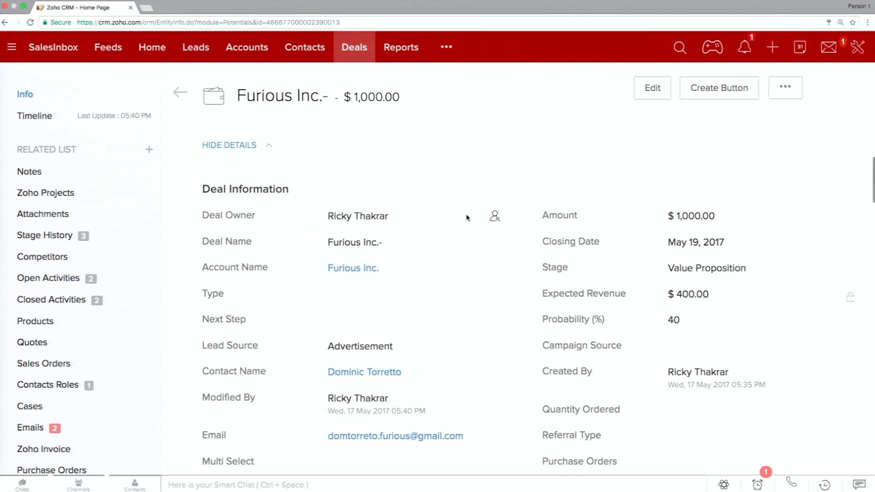
pyautogui.scroll(-6, 467, 217)
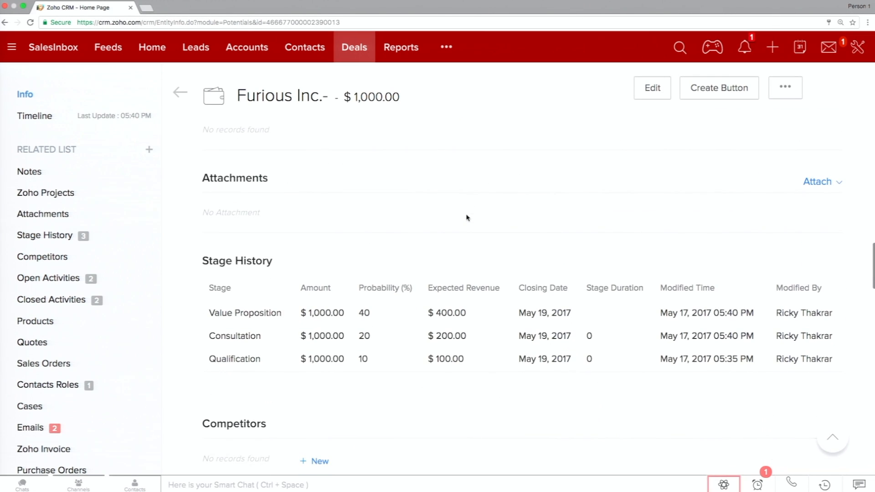
pyautogui.scroll(-1, 467, 218)
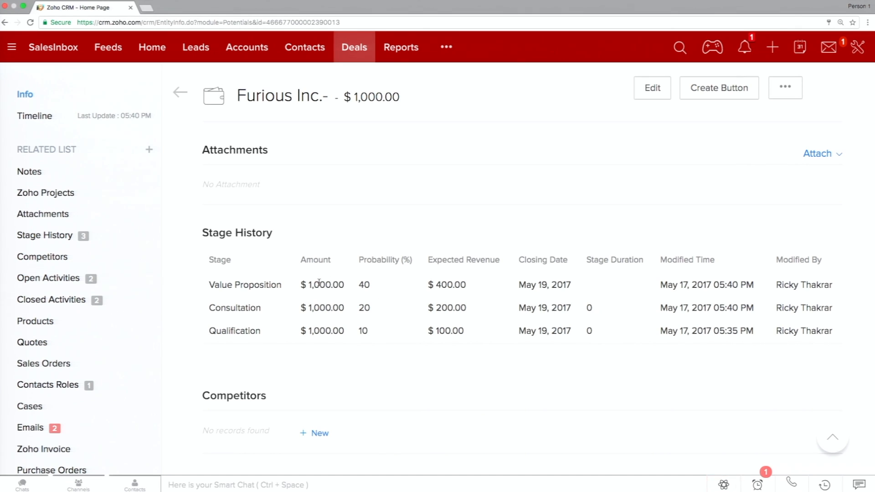
pyautogui.moveTo(434, 284); pyautogui.dragTo(475, 285)
pyautogui.moveTo(586, 314); pyautogui.dragTo(595, 313)
pyautogui.click(594, 314)
pyautogui.scroll(-3, 433, 273)
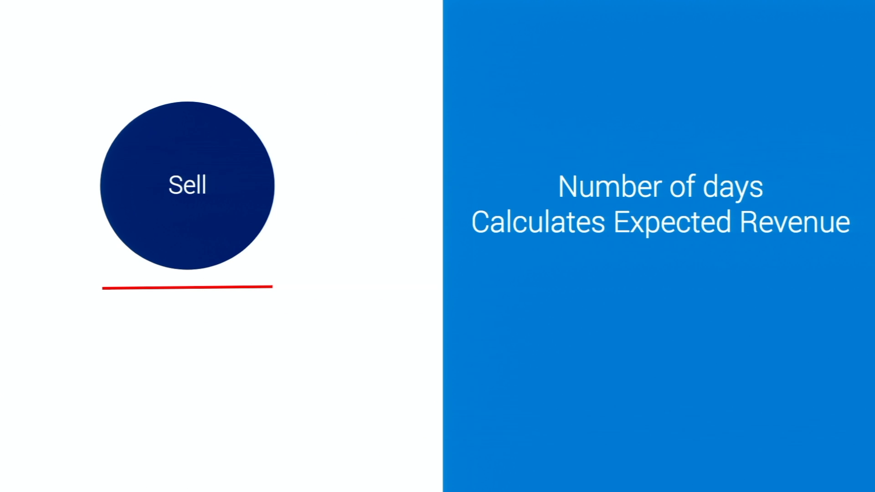